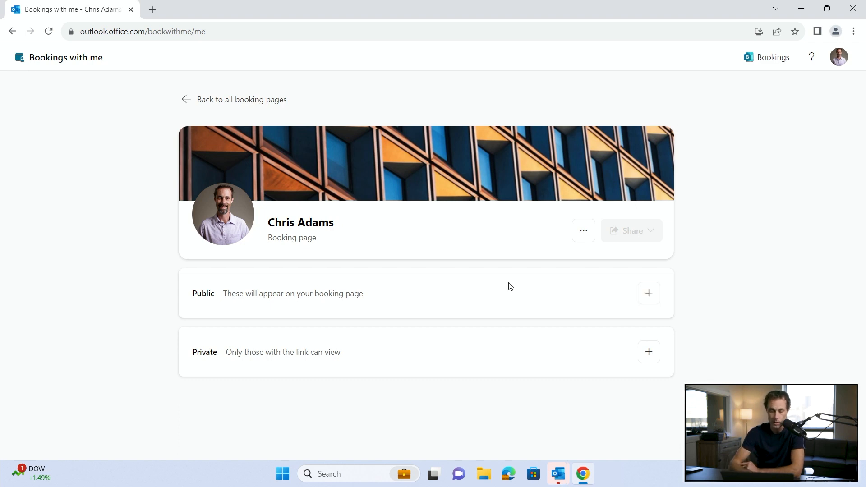
# - Create a new public meeting type titled "365 Training"
pyautogui.click(649, 293)
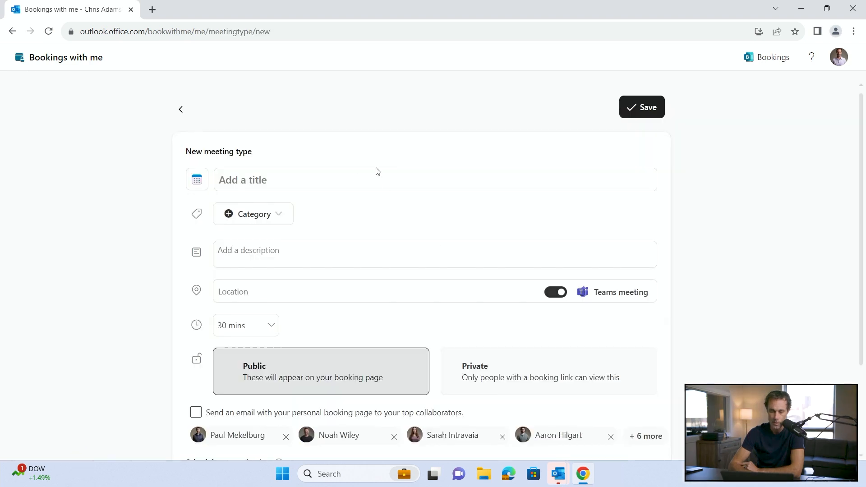
pyautogui.click(337, 180)
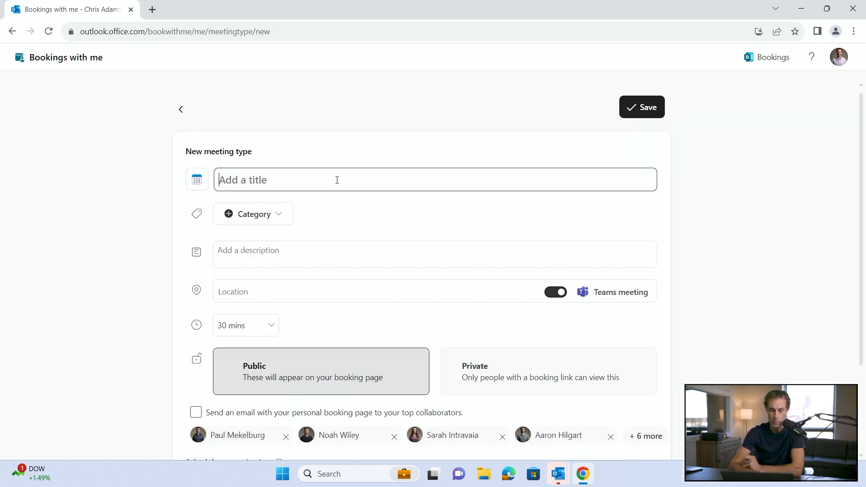
pyautogui.write('365')
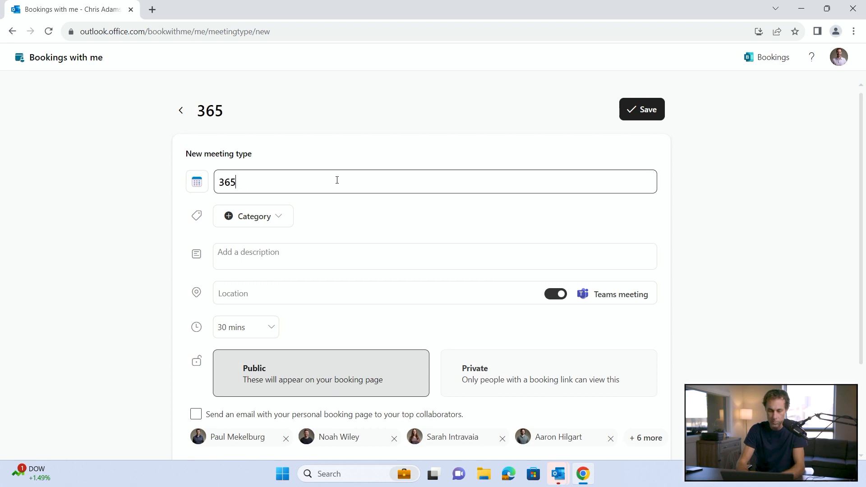
pyautogui.write(' Training')
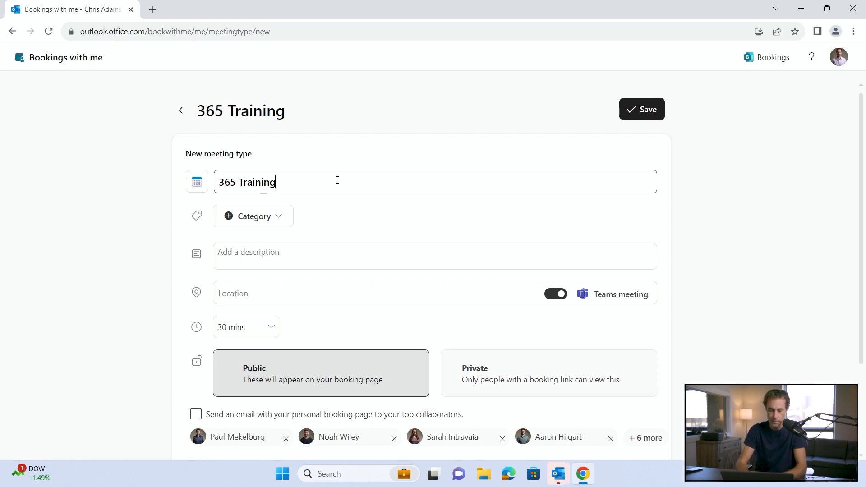
# - Add the description "Teams Training" to the meeting type
pyautogui.click(270, 216)
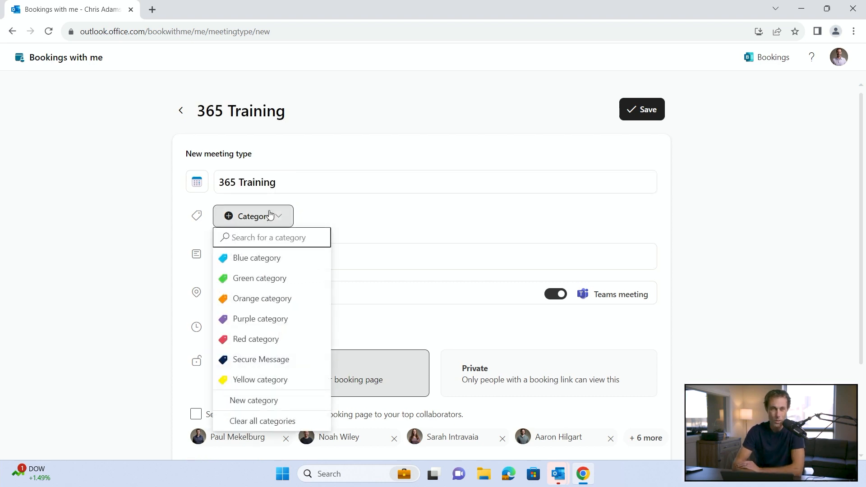
pyautogui.click(271, 216)
pyautogui.click(265, 255)
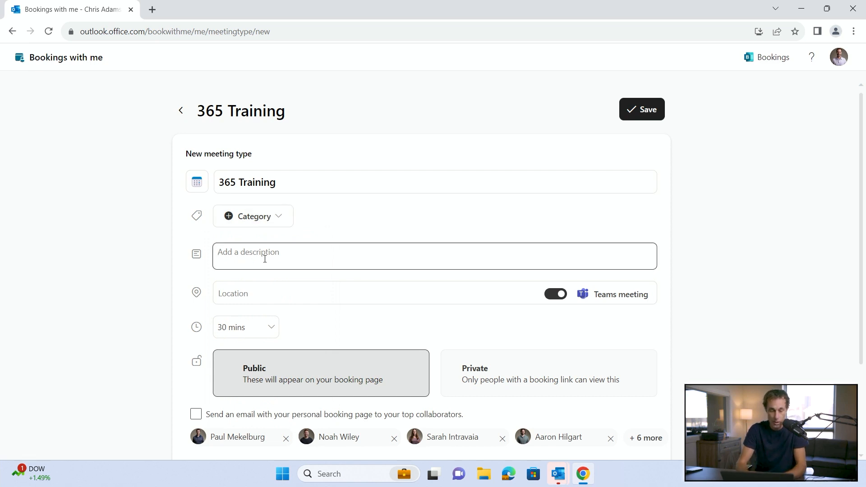
pyautogui.write('Teams Training')
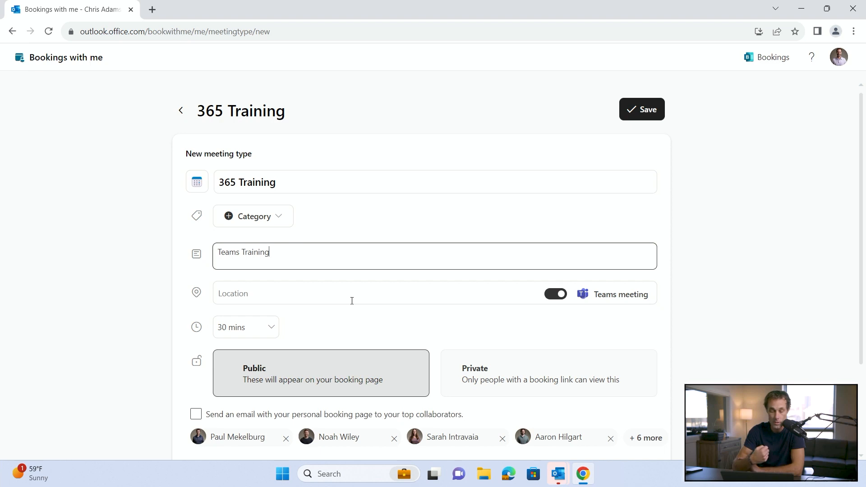
pyautogui.click(318, 293)
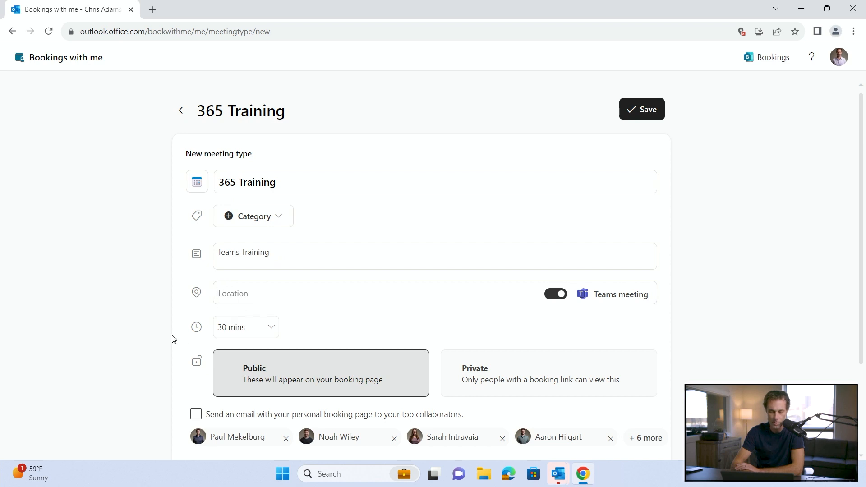
# - Set the meeting duration to 1 hr
pyautogui.scroll(-2, 331, 307)
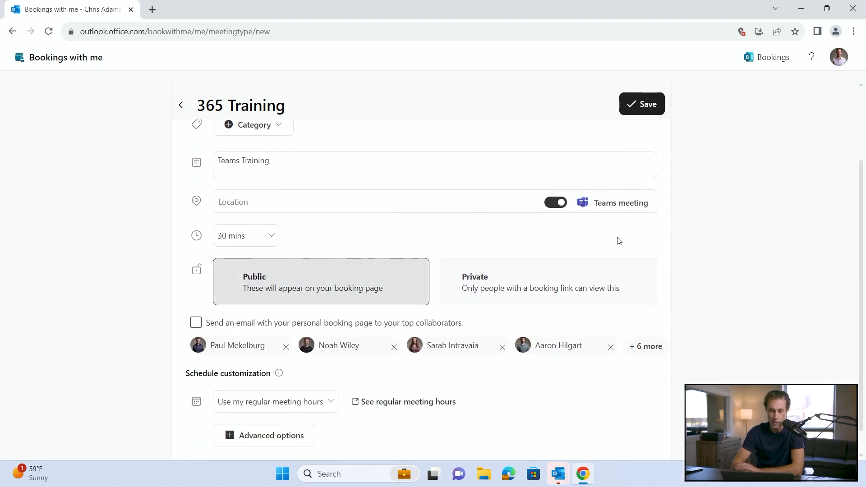
pyautogui.click(268, 239)
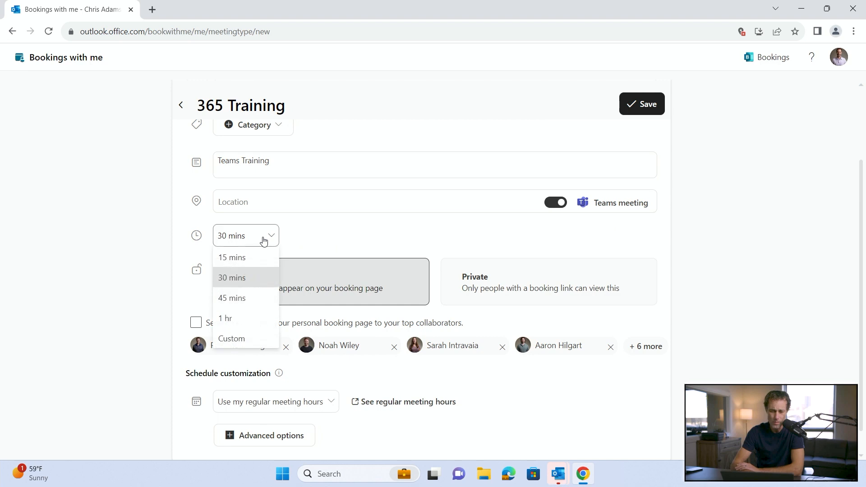
pyautogui.scroll(2, 340, 229)
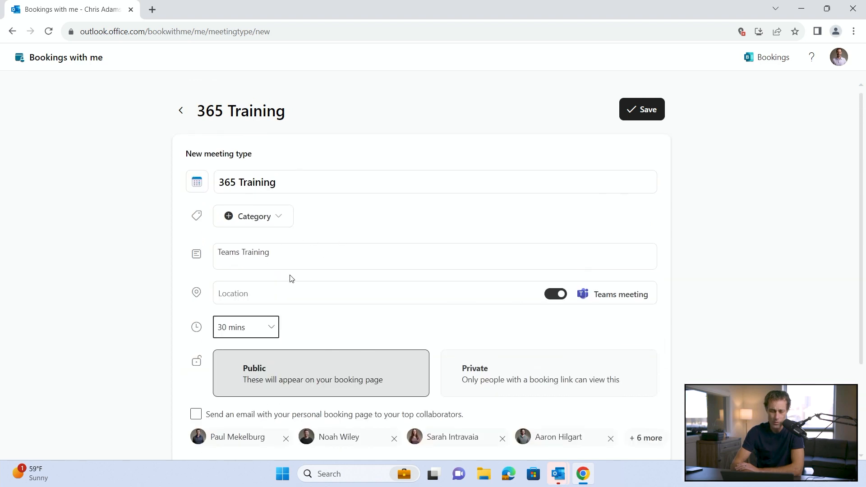
pyautogui.scroll(-2, 326, 318)
pyautogui.click(252, 256)
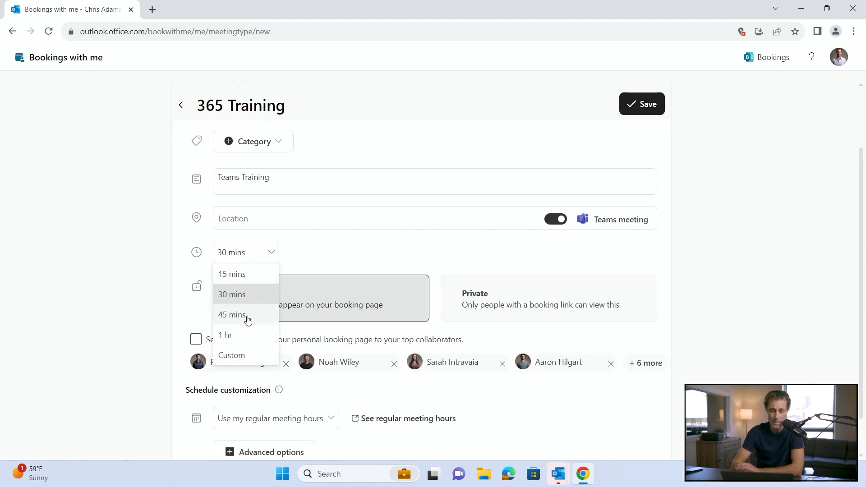
pyautogui.click(244, 334)
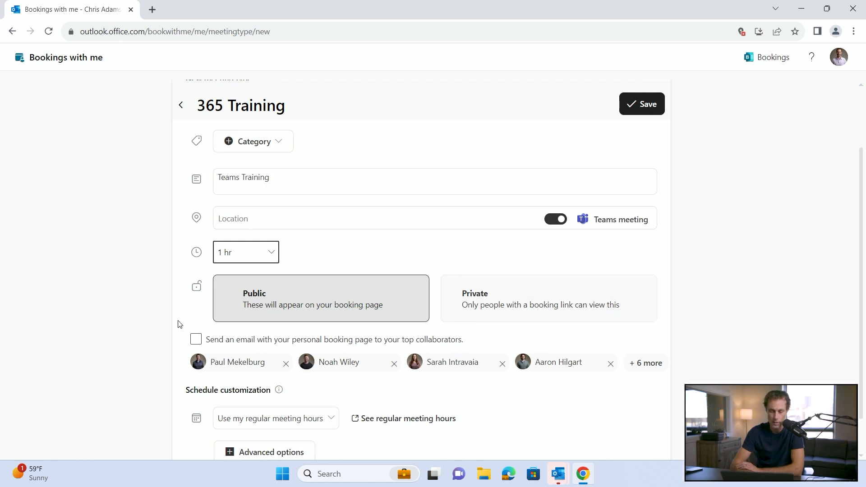
pyautogui.scroll(-1, 171, 334)
pyautogui.click(195, 301)
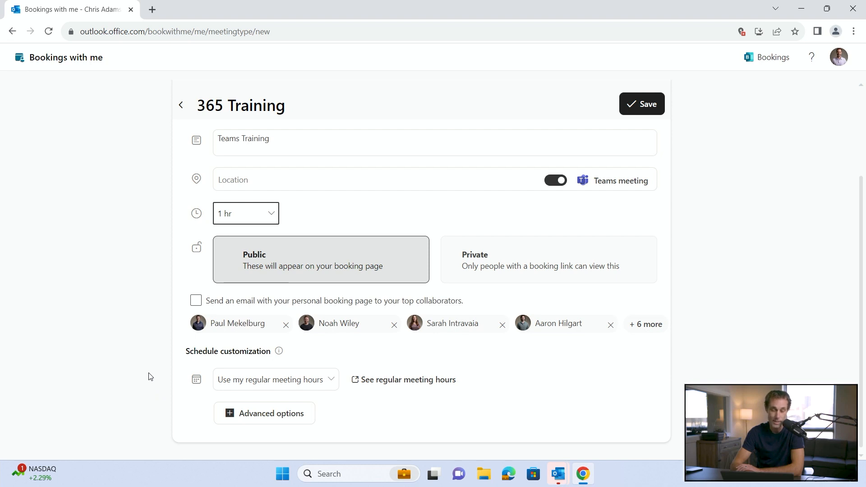
pyautogui.scroll(3, 180, 290)
pyautogui.scroll(-3, 180, 291)
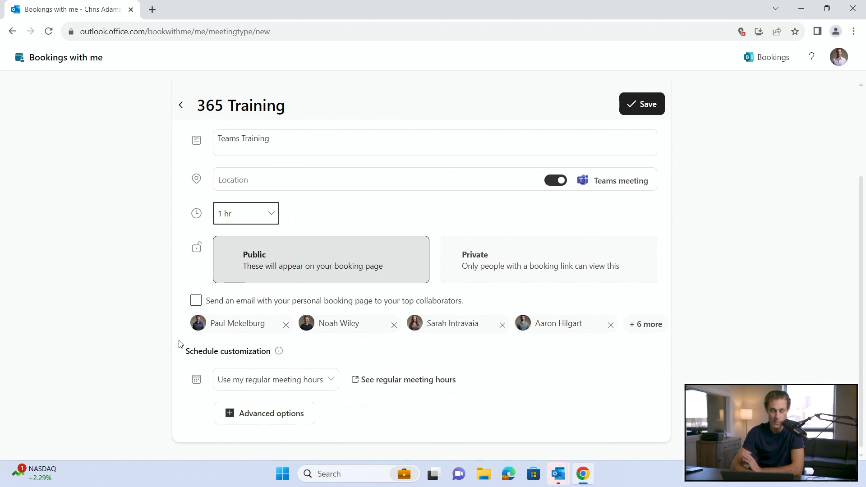
pyautogui.click(206, 303)
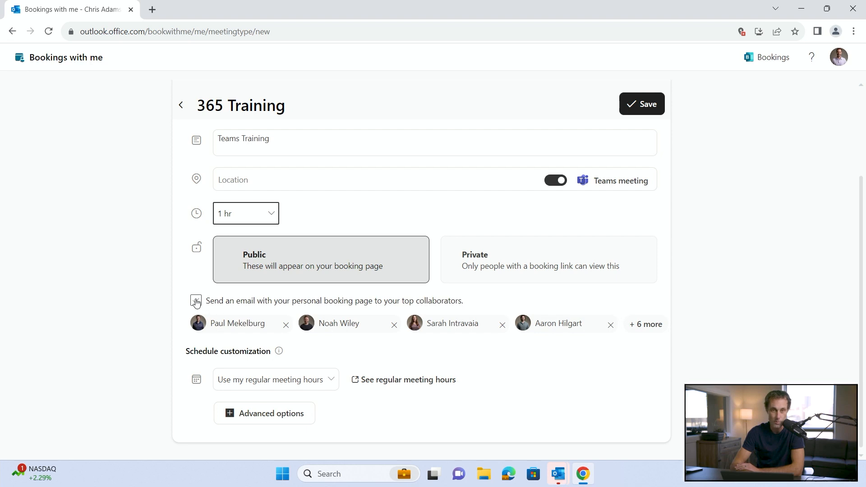
pyautogui.click(196, 301)
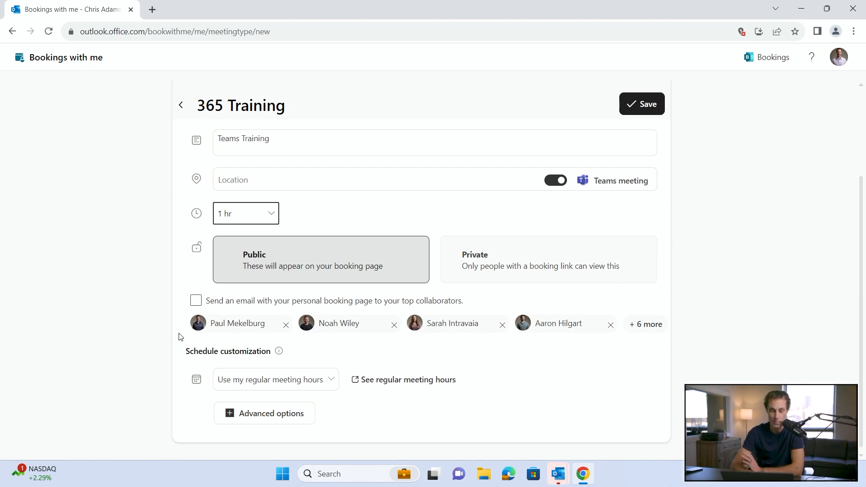
pyautogui.click(208, 306)
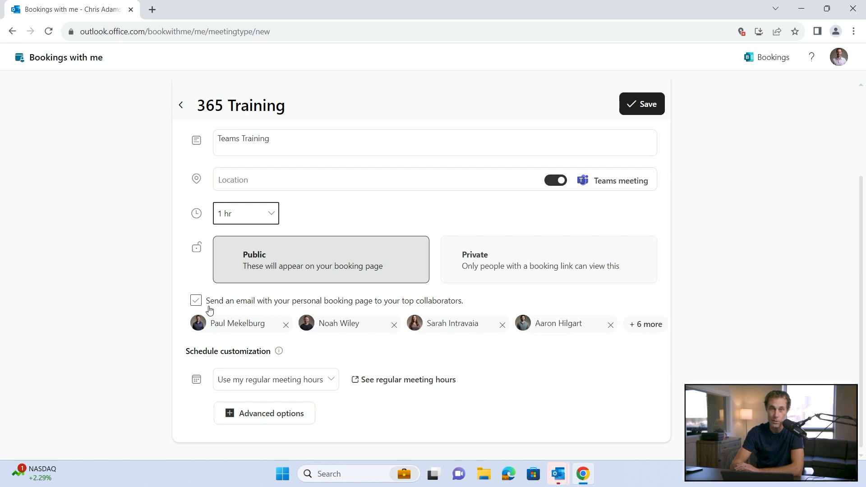
pyautogui.click(195, 301)
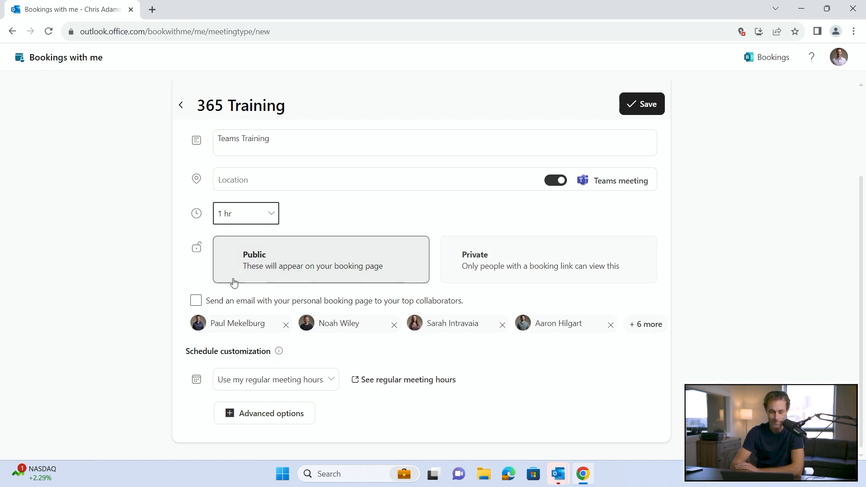
# - Switch the meeting type's schedule to custom availability hours and make Friday not bookable
pyautogui.click(247, 384)
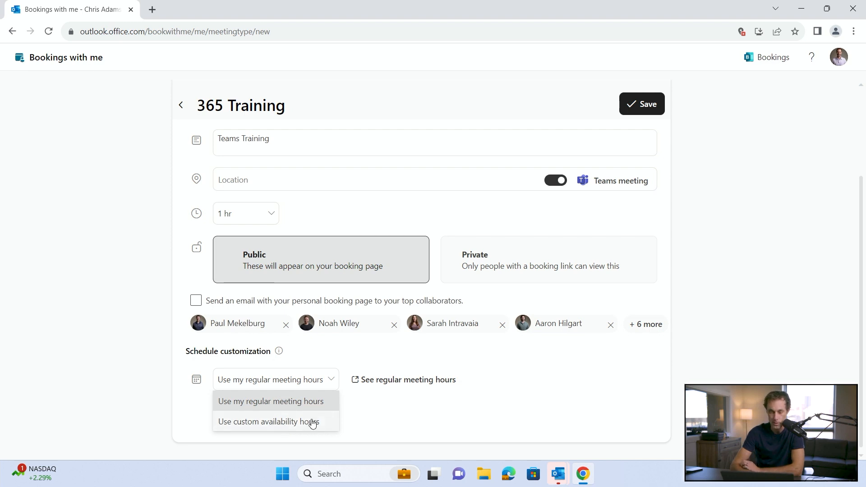
pyautogui.click(288, 421)
pyautogui.scroll(-2, 336, 413)
pyautogui.scroll(-4, 337, 411)
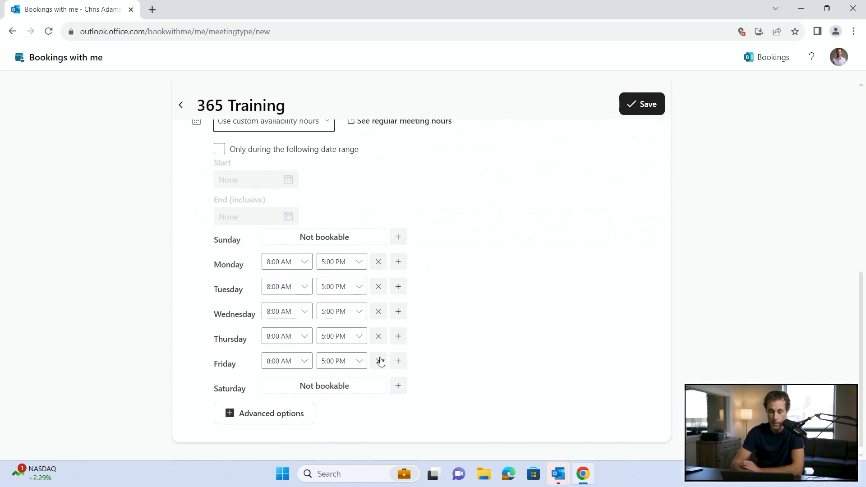
pyautogui.click(379, 361)
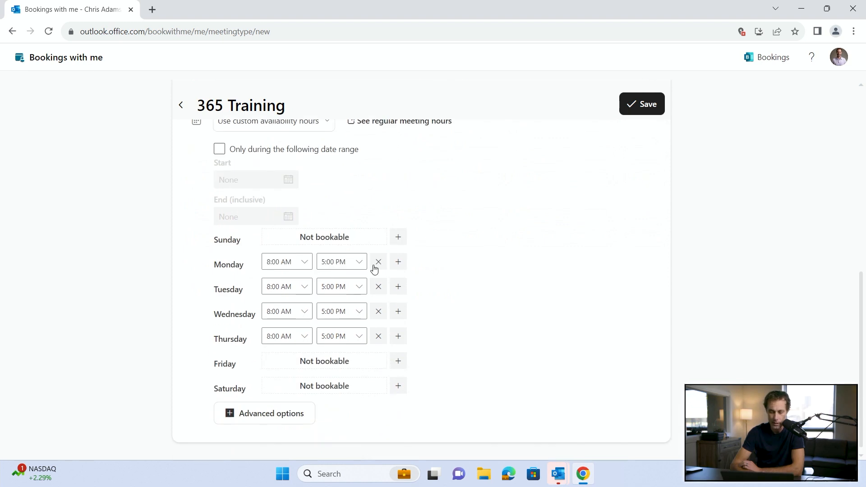
# - Split Tuesday's availability into two time slots, ending the first at 11:00 AM and starting the second at 12:00 PM
pyautogui.click(397, 287)
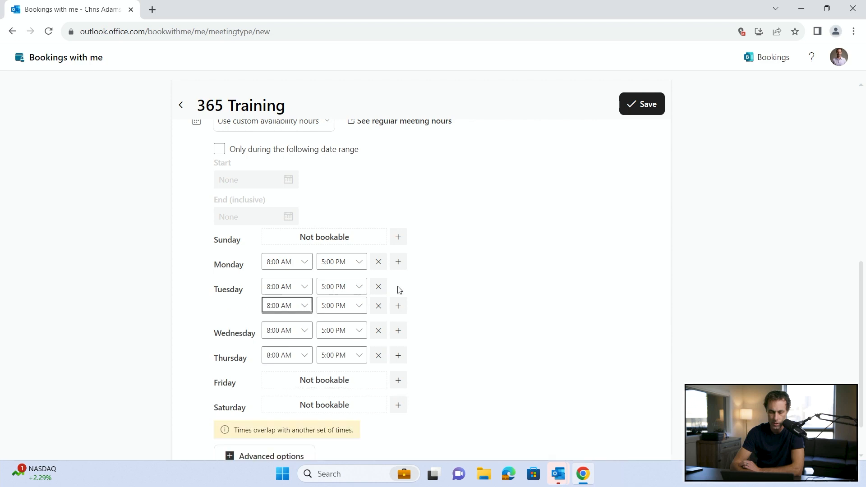
pyautogui.click(292, 310)
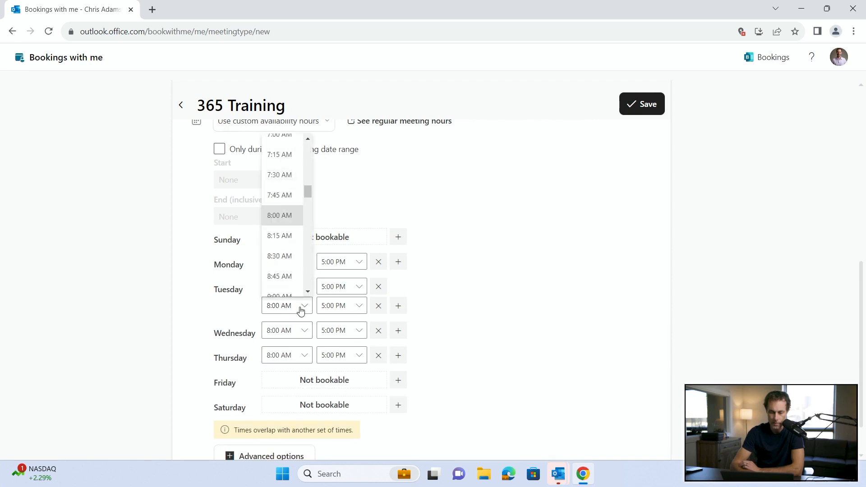
pyautogui.click(346, 287)
pyautogui.scroll(8, 341, 202)
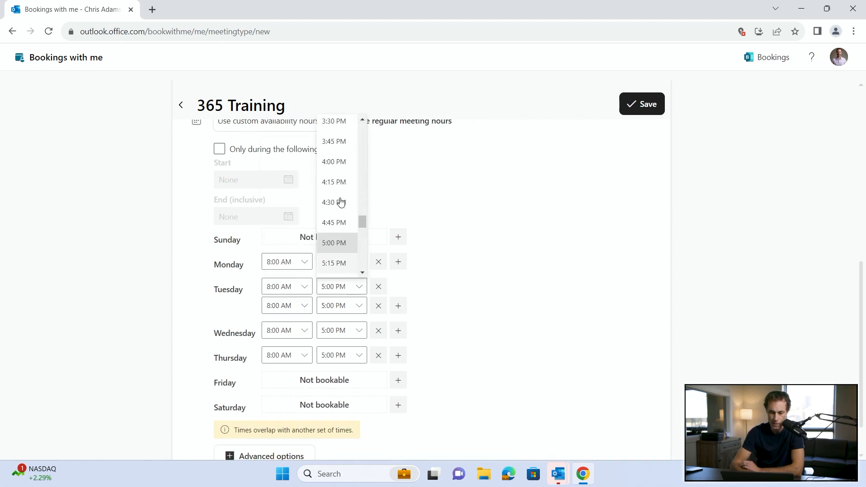
pyautogui.scroll(2, 341, 198)
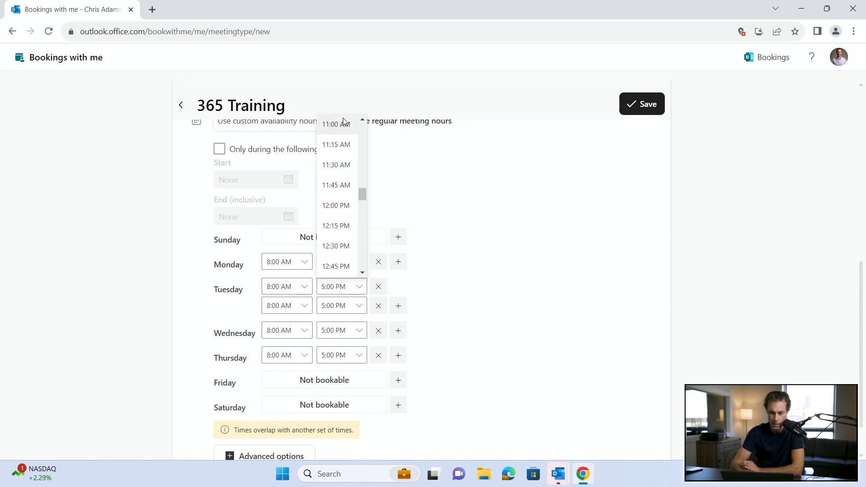
pyautogui.click(342, 121)
pyautogui.click(292, 305)
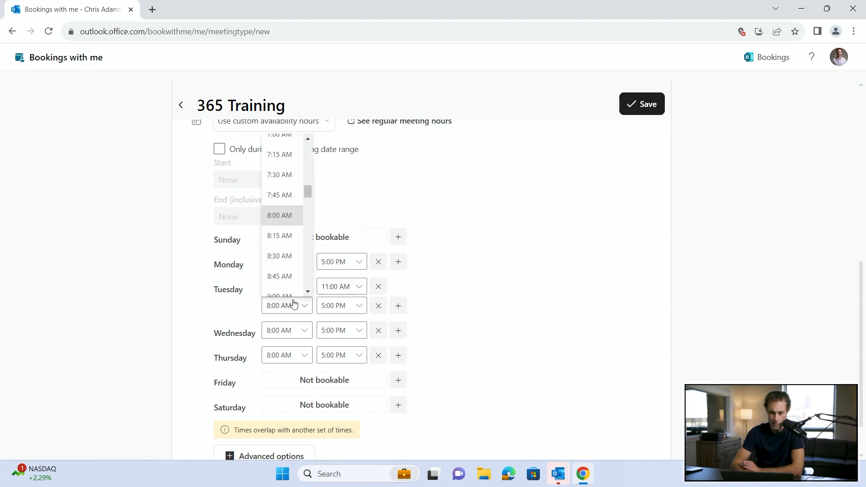
pyautogui.scroll(-6, 291, 266)
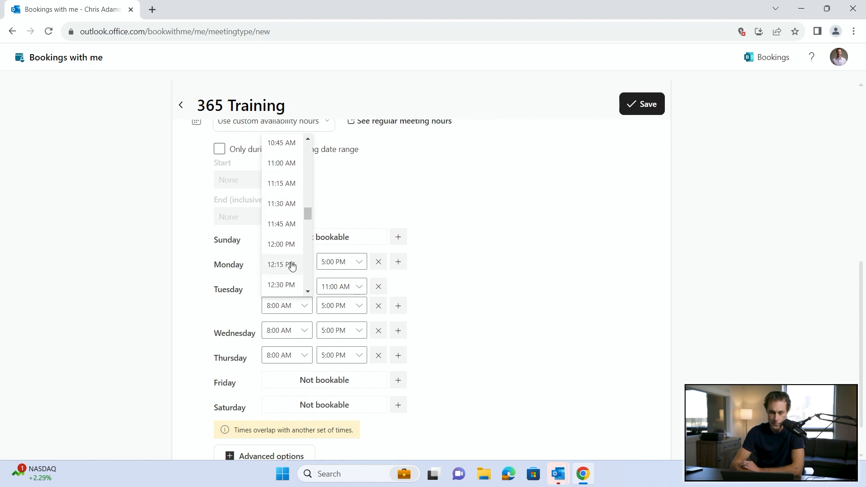
pyautogui.click(281, 244)
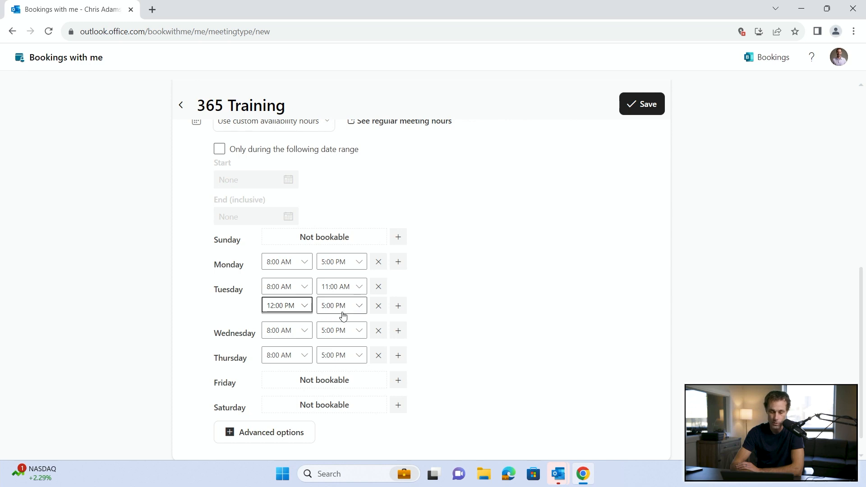
# - Expand the meeting type's advanced options and look over its buffer, lead time, reminder and follow-up settings
pyautogui.scroll(-1, 342, 314)
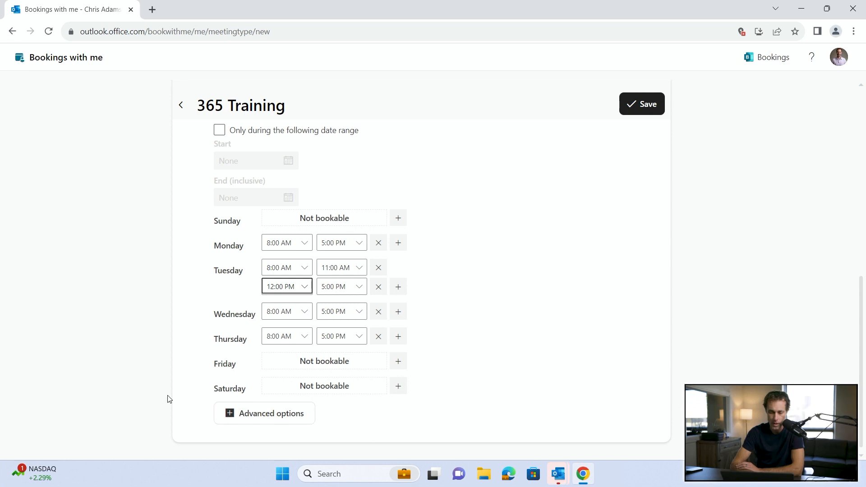
pyautogui.click(243, 415)
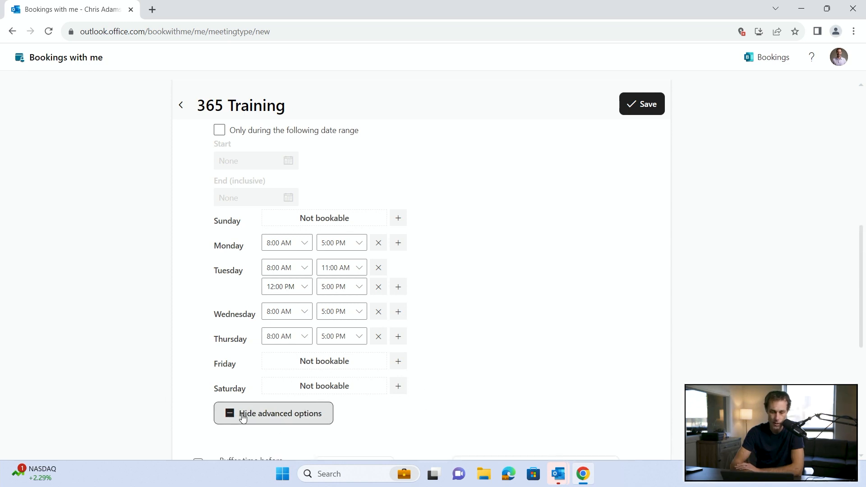
pyautogui.scroll(-3, 242, 418)
pyautogui.scroll(-2, 242, 417)
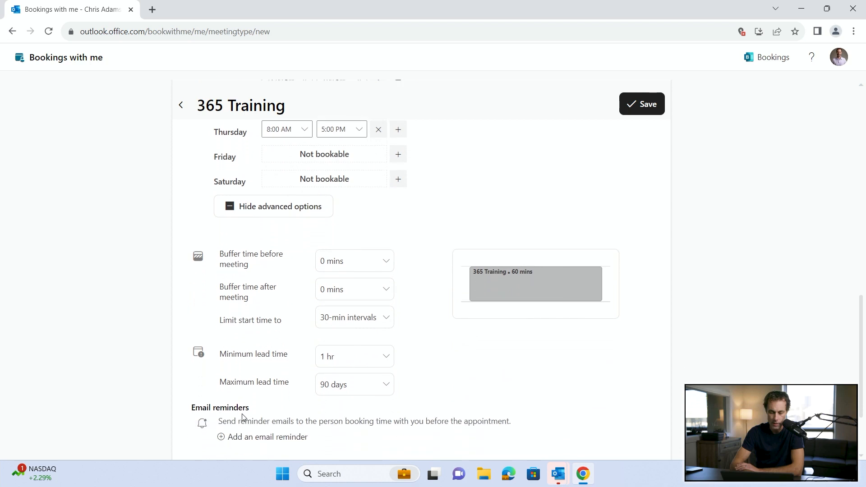
pyautogui.scroll(-2, 242, 417)
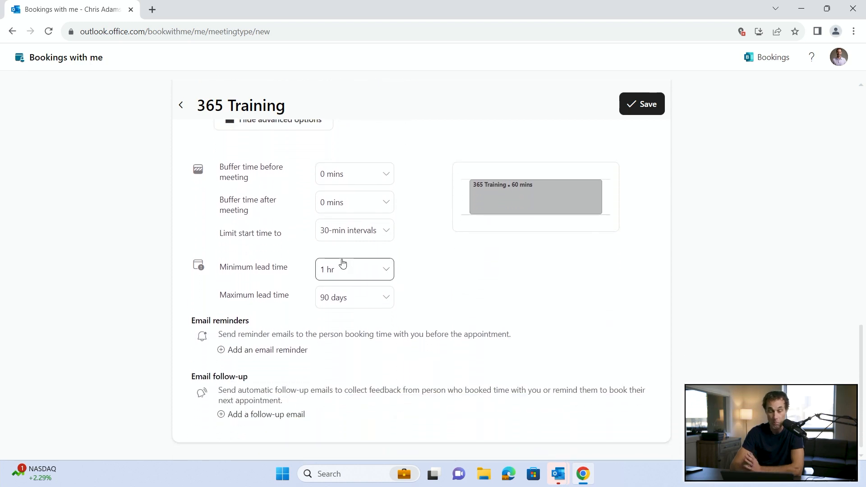
pyautogui.scroll(2, 345, 175)
pyautogui.scroll(-2, 346, 176)
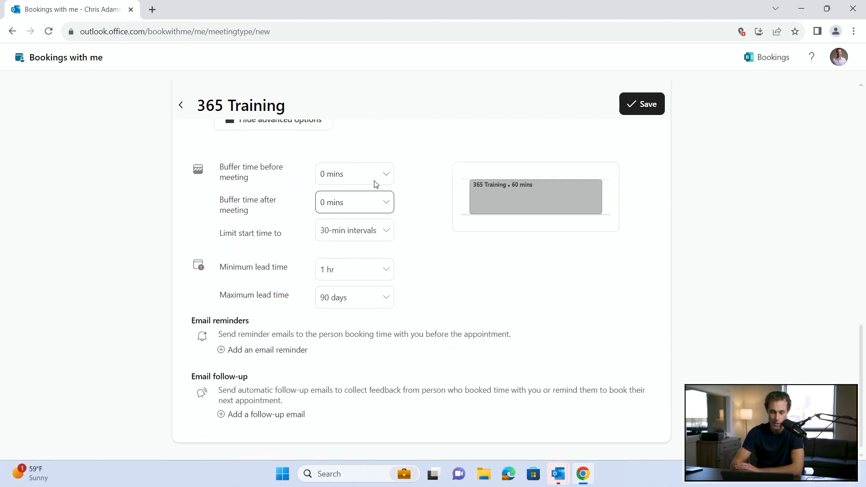
# - Set the buffer time before and the buffer time after the meeting to 15 mins each
pyautogui.click(356, 173)
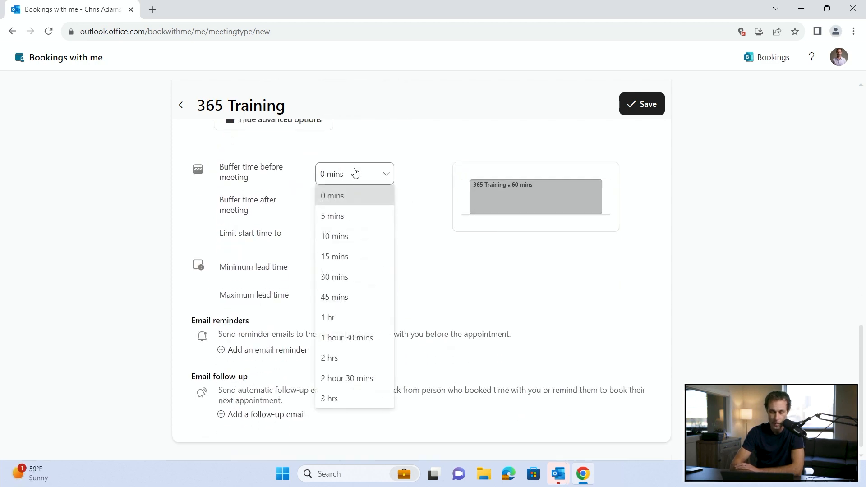
pyautogui.click(348, 257)
pyautogui.click(364, 201)
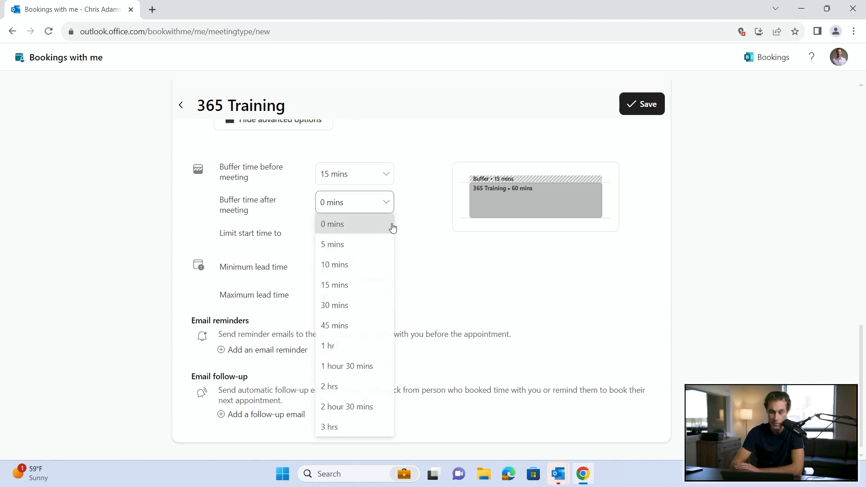
pyautogui.click(366, 295)
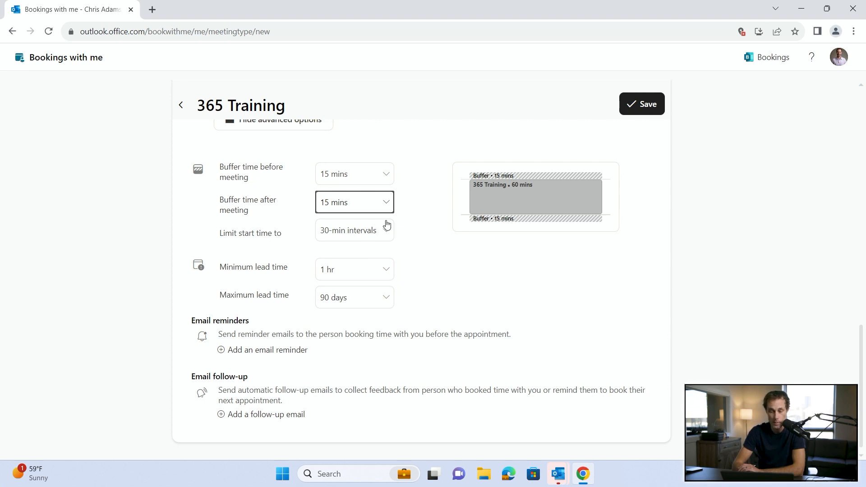
# - Set the buffer times before and after the meeting to 5 mins each and limit start times to 15-min intervals
pyautogui.click(368, 210)
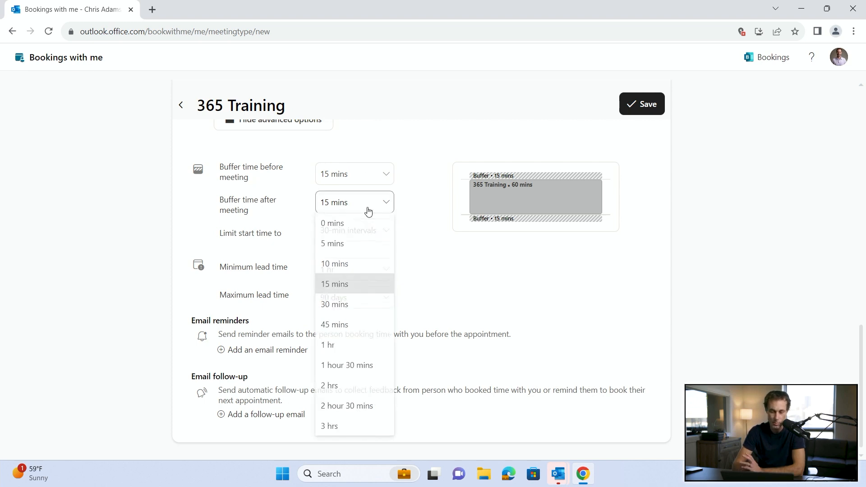
pyautogui.click(333, 243)
pyautogui.click(354, 175)
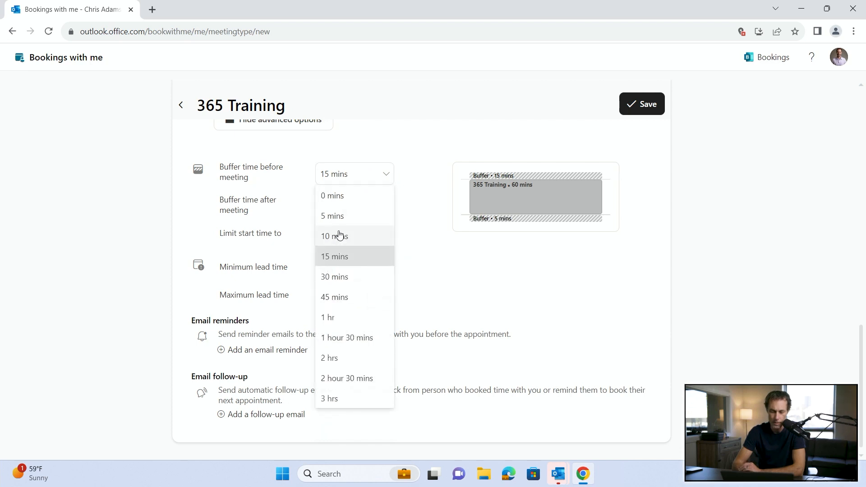
pyautogui.click(348, 223)
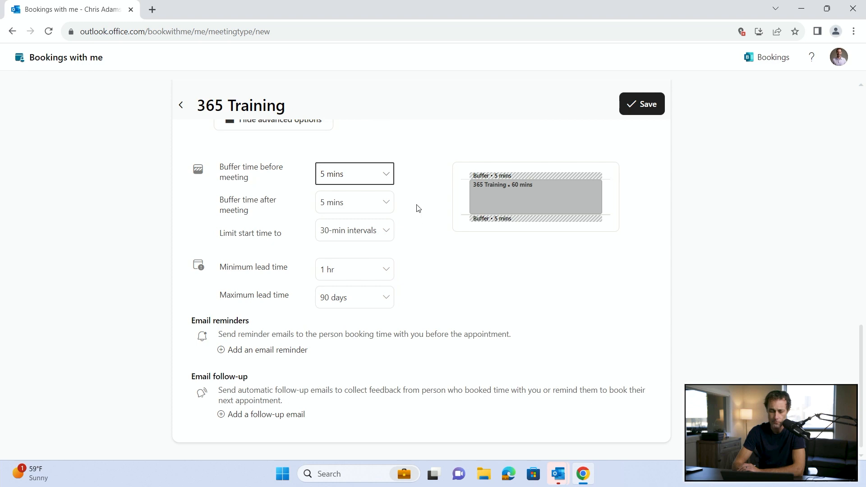
pyautogui.click(367, 236)
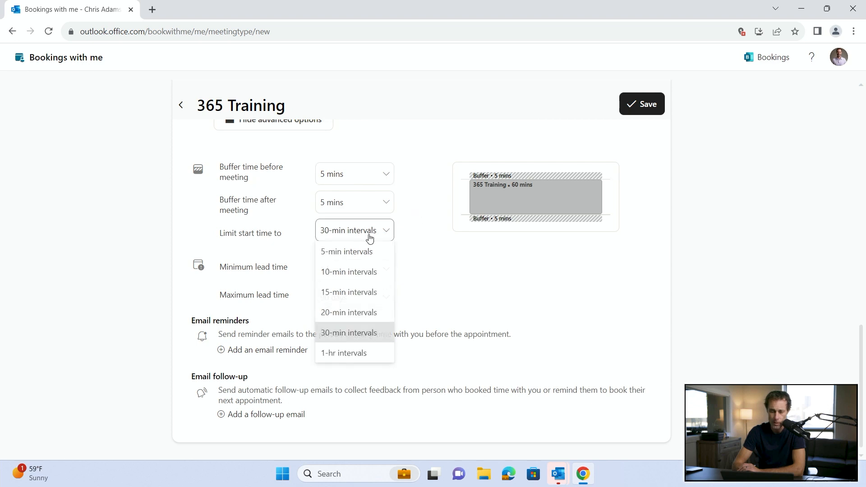
pyautogui.click(362, 293)
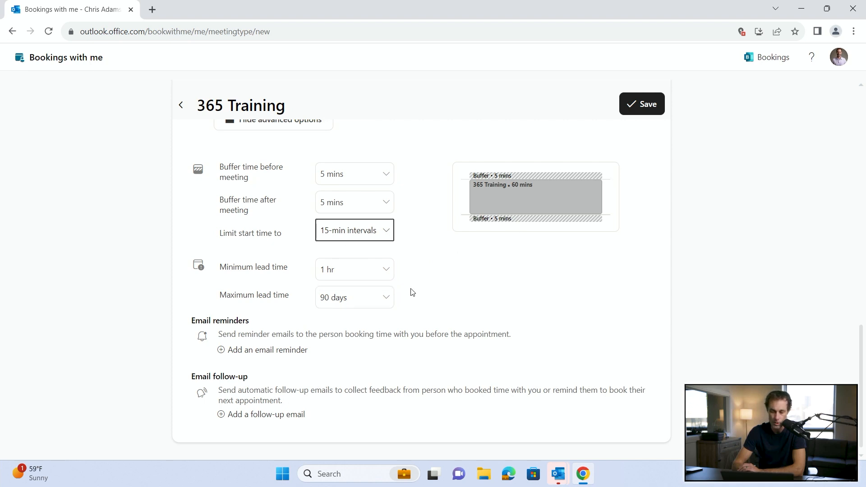
# - Set the meeting type's minimum lead time to 2 days and its maximum lead time to 60 days
pyautogui.click(359, 276)
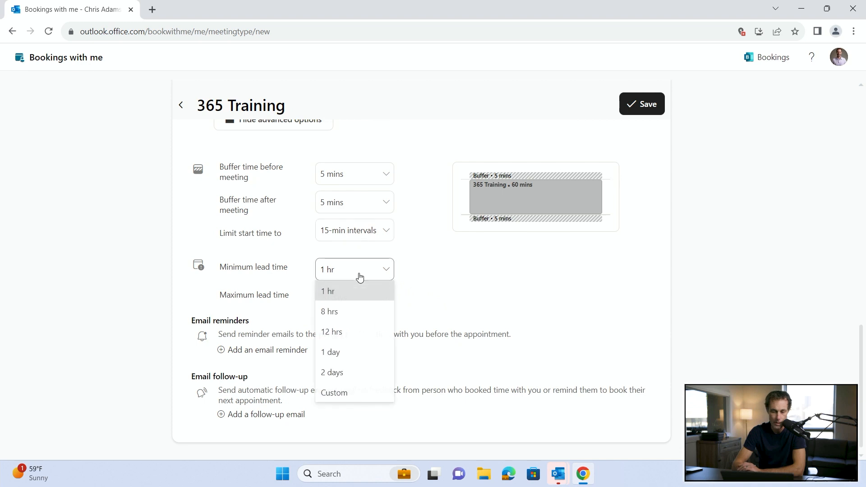
pyautogui.click(415, 270)
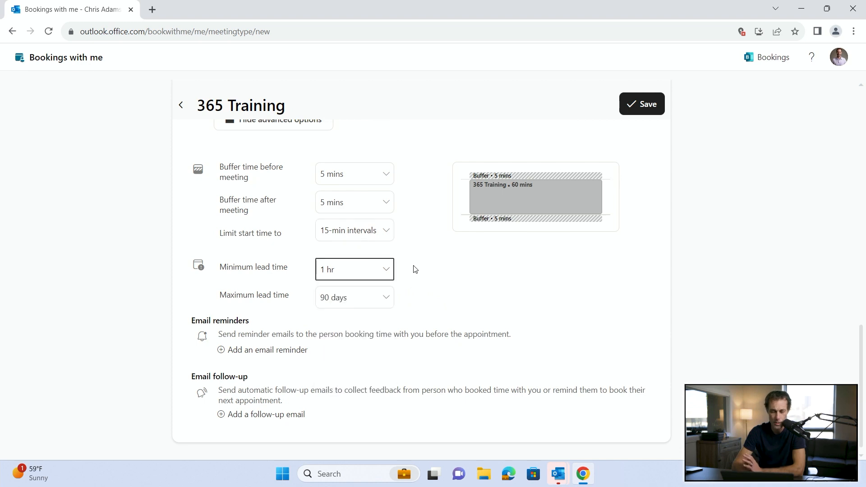
pyautogui.click(385, 269)
pyautogui.click(347, 377)
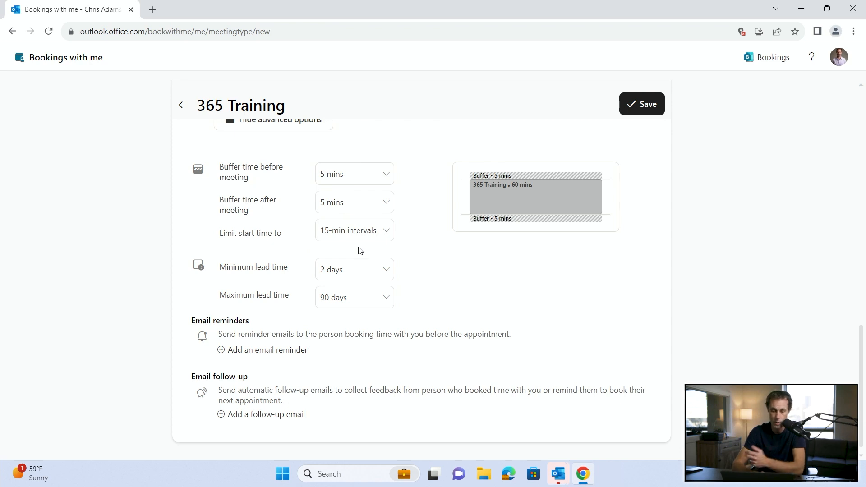
pyautogui.click(381, 270)
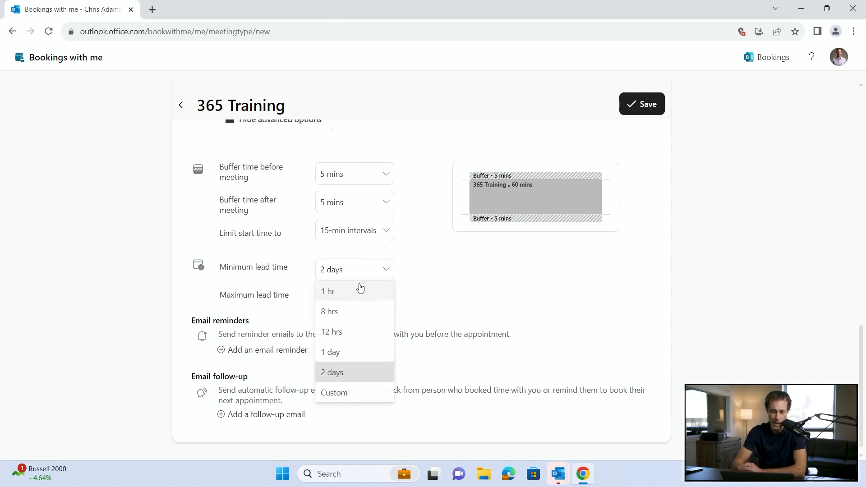
pyautogui.click(431, 254)
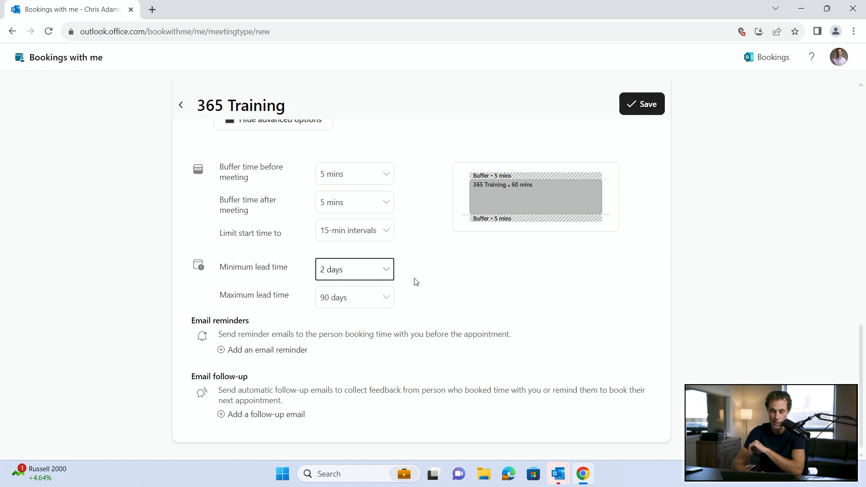
pyautogui.click(368, 306)
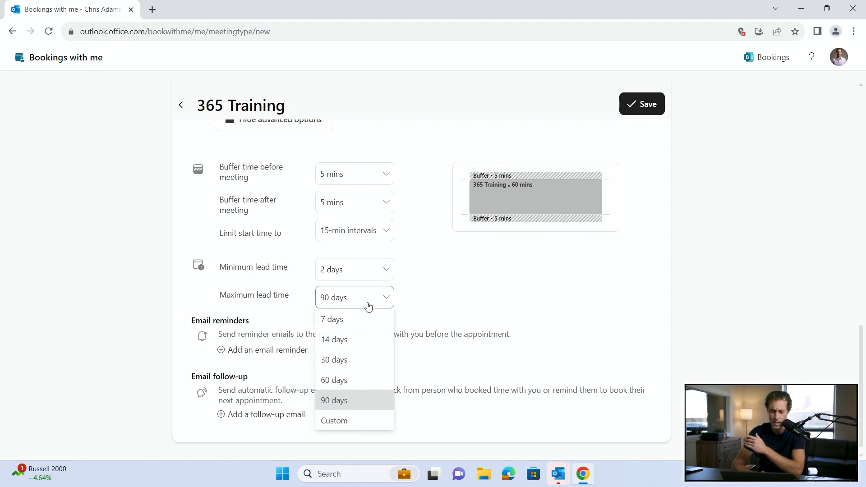
pyautogui.click(360, 379)
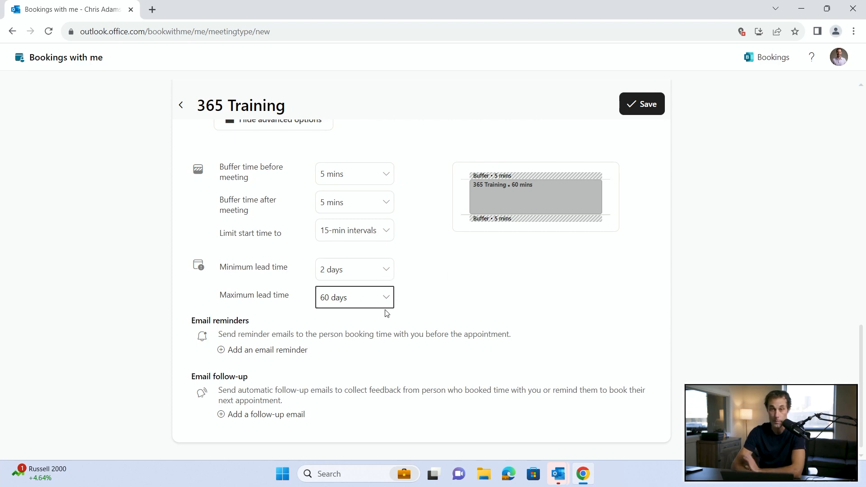
# - Add an email reminder for the person booking, timed 1 week before the appointment
pyautogui.click(252, 350)
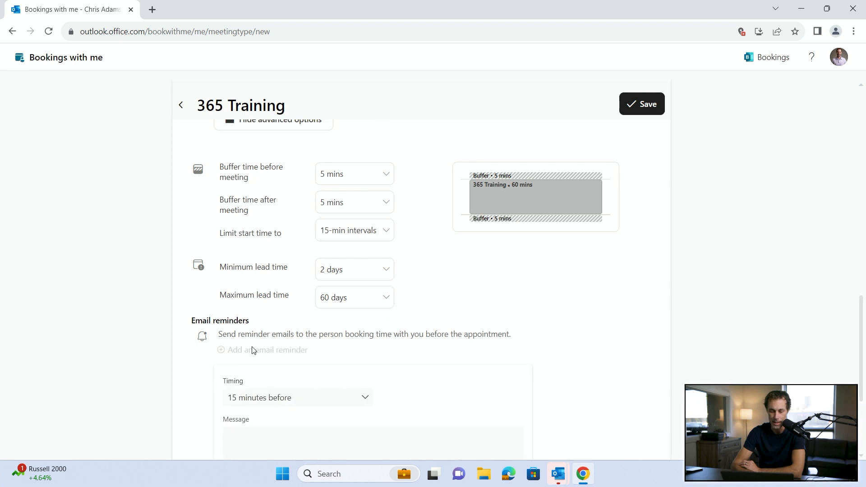
pyautogui.click(277, 316)
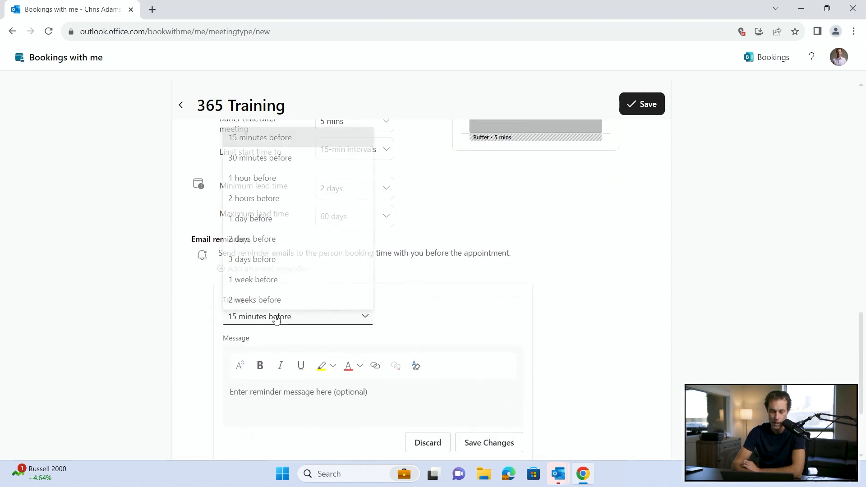
pyautogui.click(267, 277)
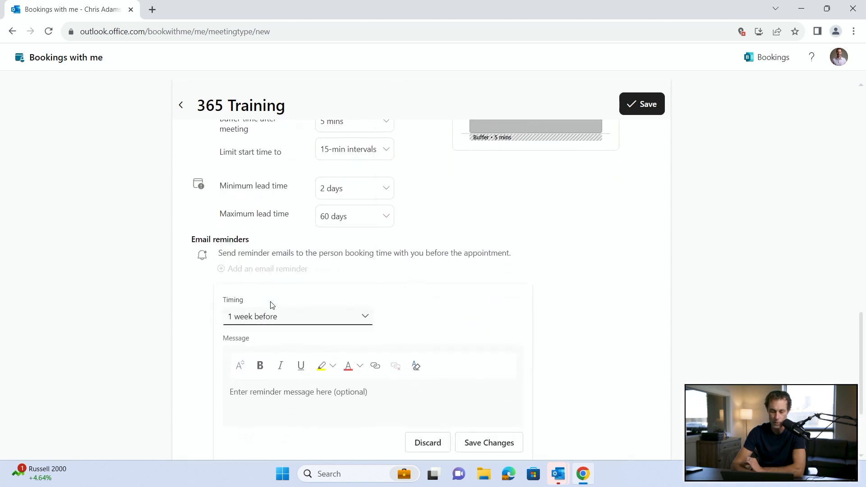
# - Write and save a signed reminder message: "Hey look forward to our meeting next week on Teams", asking for notice if it needs to be rescheduled
pyautogui.click(297, 397)
pyautogui.write('Hey k')
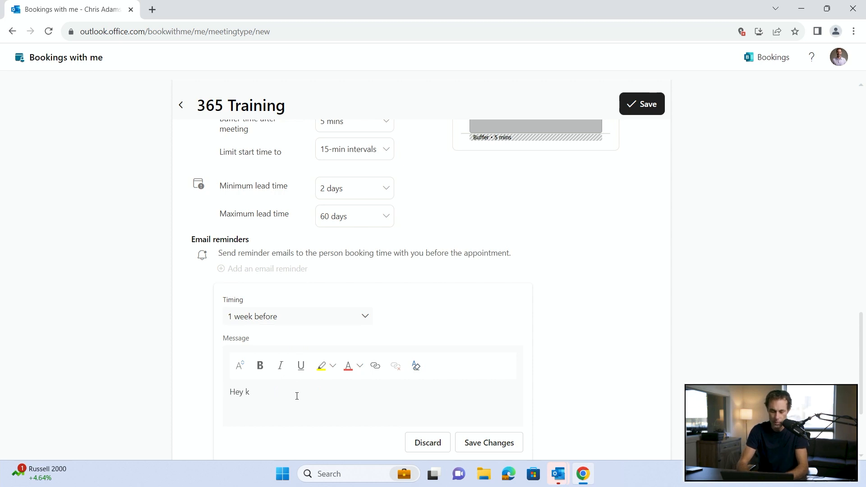
pyautogui.press('BackSpace')
pyautogui.write('look')
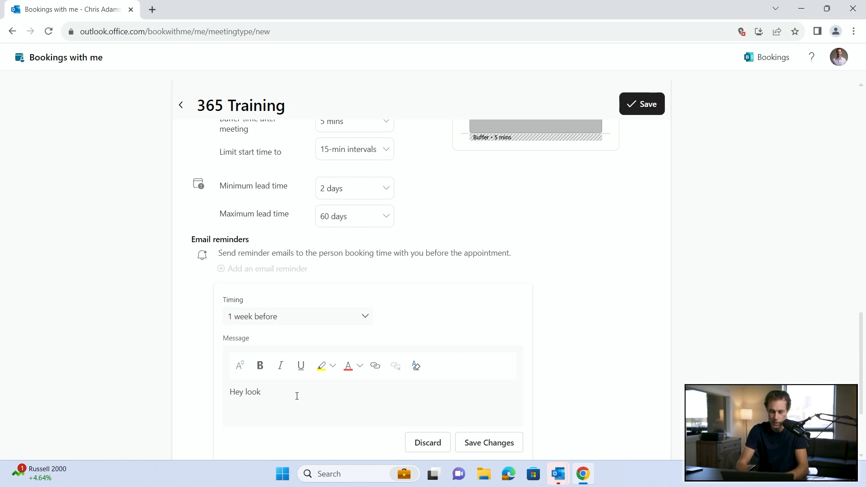
pyautogui.write(' forward to our meeting next week on ')
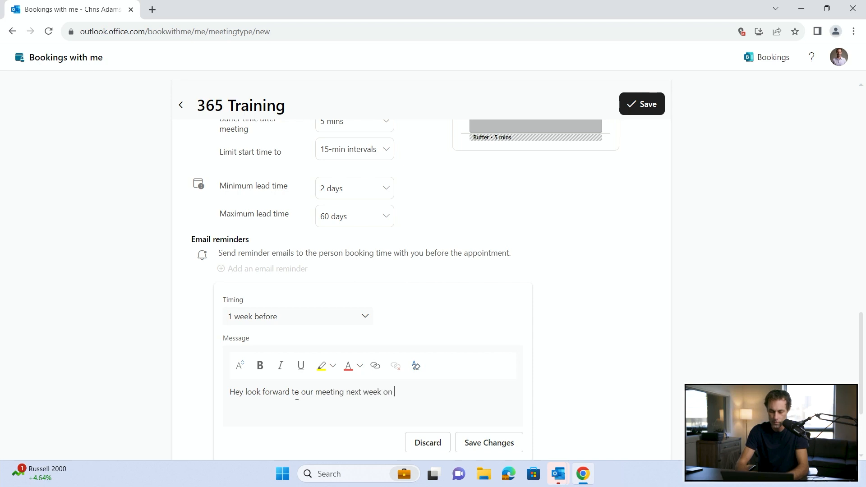
pyautogui.write('Teams.  Let mkno')
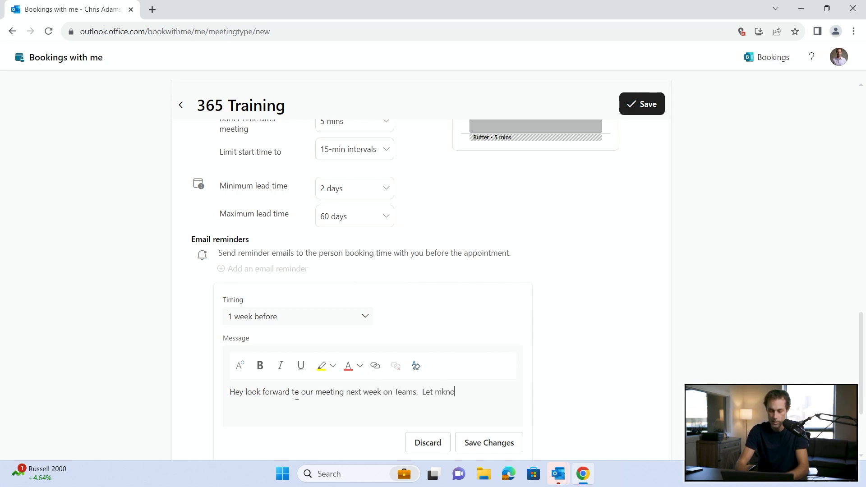
pyautogui.write("w if you that doesn't work for you anymore and ne")
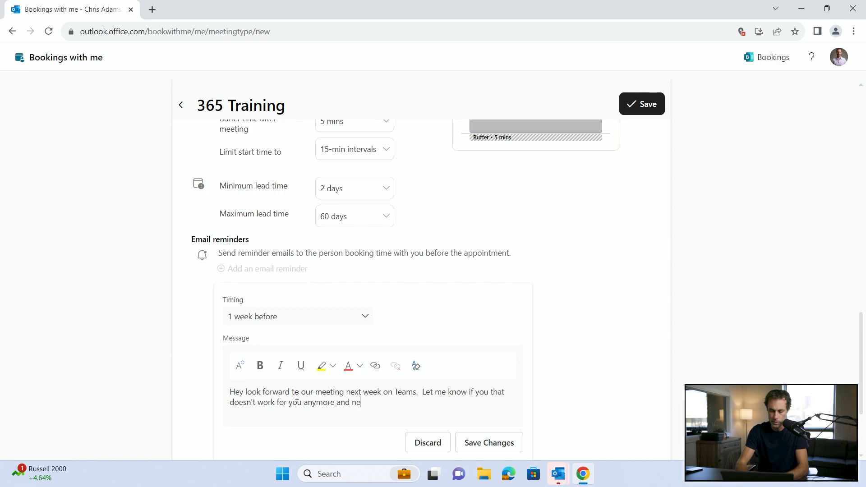
pyautogui.write('o be reschedule')
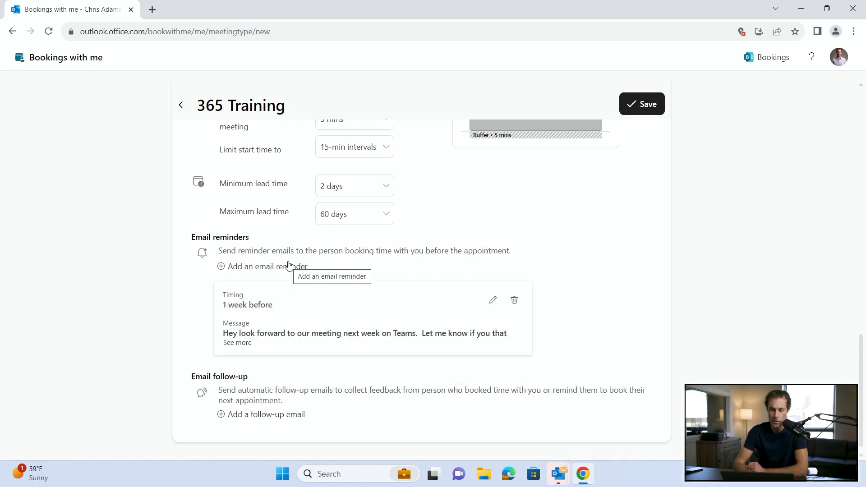
# - Add a second email reminder timed 1 day before the appointment and start its message
pyautogui.click(289, 265)
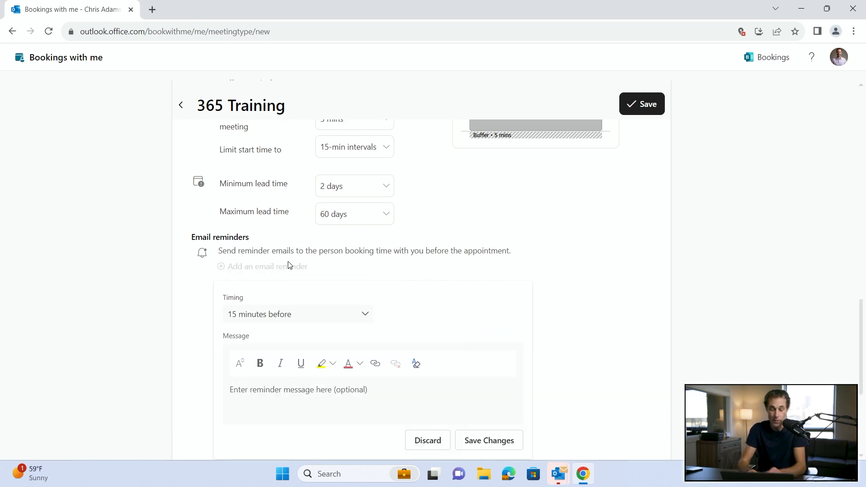
pyautogui.click(285, 314)
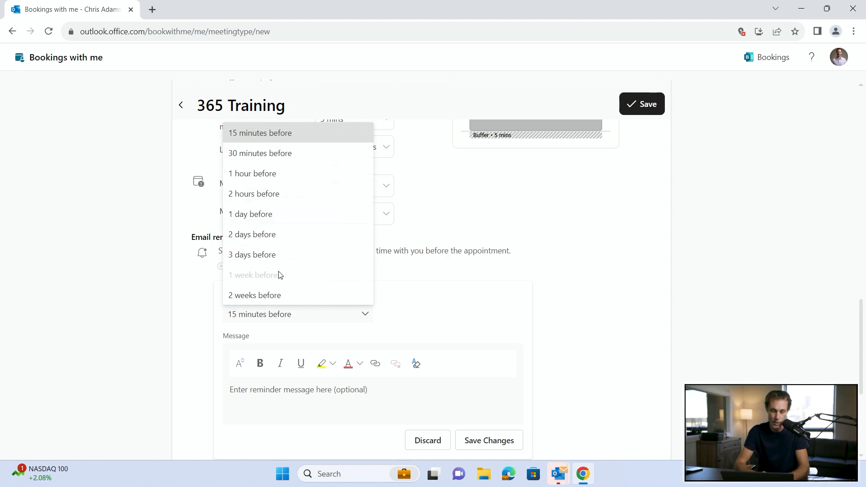
pyautogui.click(251, 215)
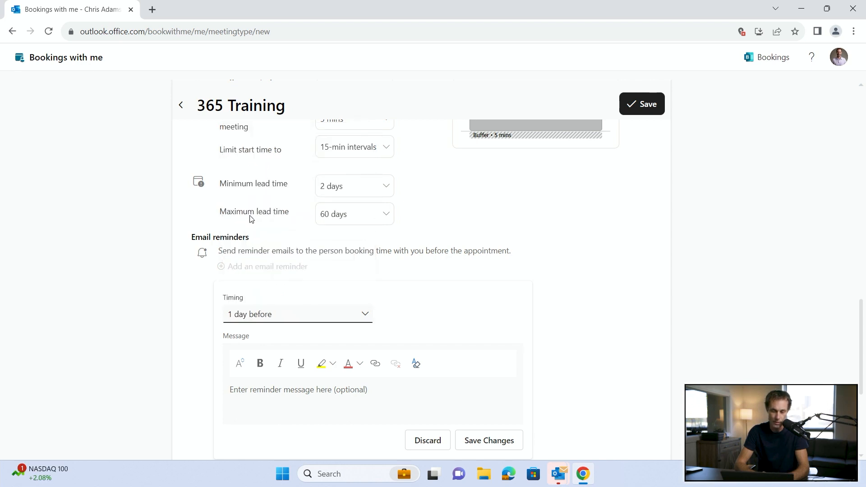
pyautogui.click(265, 388)
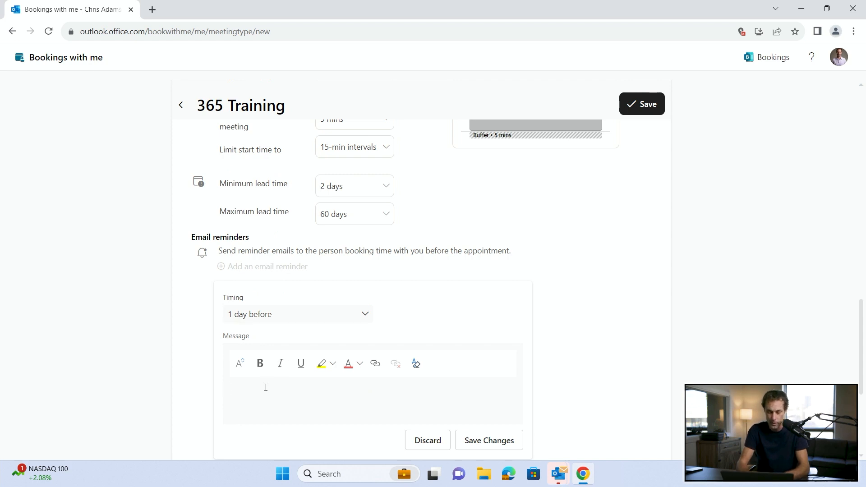
# - Copy the full message of the 1-week reminder into the message of the 1-day reminder
pyautogui.scroll(-3, 266, 388)
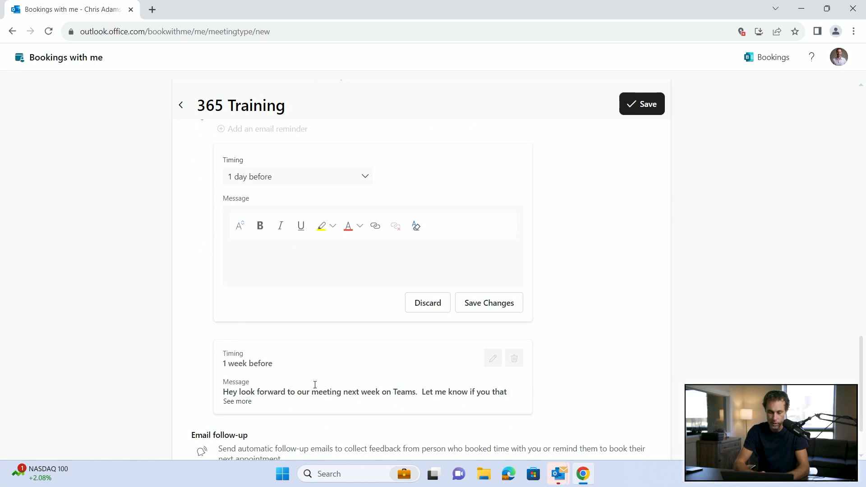
pyautogui.click(237, 402)
pyautogui.moveTo(270, 439); pyautogui.dragTo(212, 385)
pyautogui.click(213, 385)
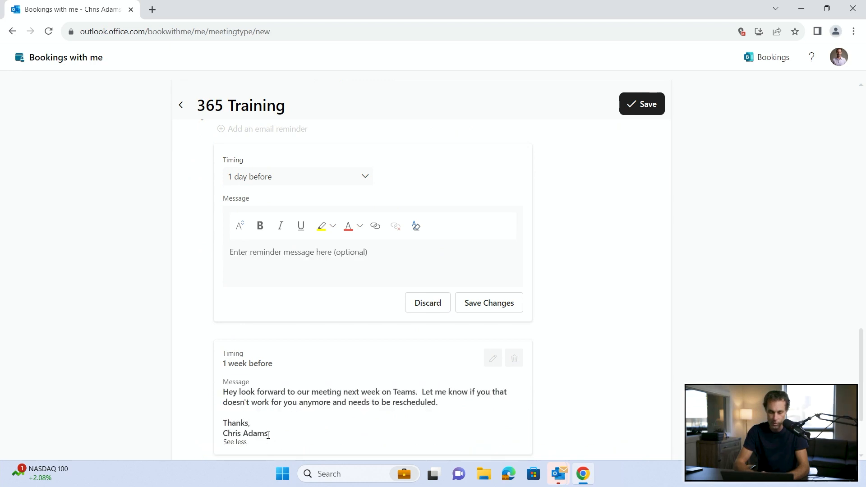
pyautogui.moveTo(270, 436); pyautogui.dragTo(221, 398)
pyautogui.hotkey('ctrl', 'c')
pyautogui.click(261, 271)
pyautogui.hotkey('ctrl', 'v')
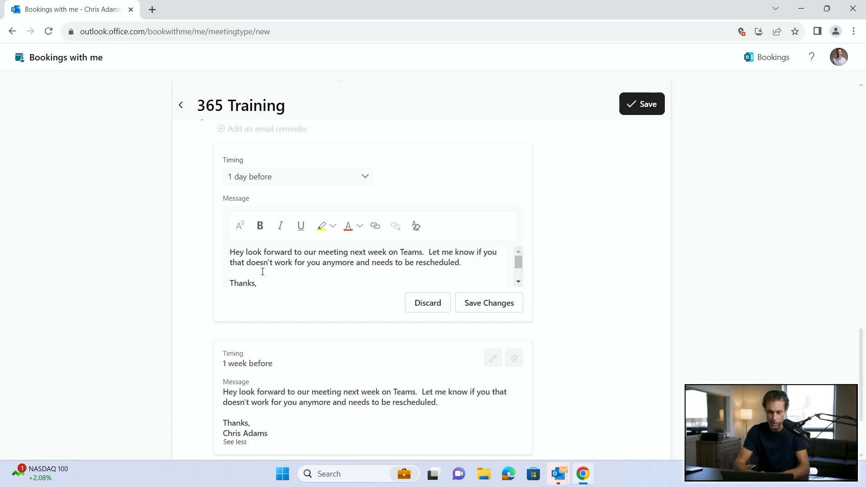
# - Replace "next week" with "tomorrow" in the 1-day reminder's message and save the reminder
pyautogui.doubleClick(383, 253)
pyautogui.press('BackSpace')
pyautogui.press('BackSpace')
pyautogui.press('BackSpace')
pyautogui.press('BackSpace')
pyautogui.press('BackSpace')
pyautogui.press('BackSpace')
pyautogui.write('tomorrow')
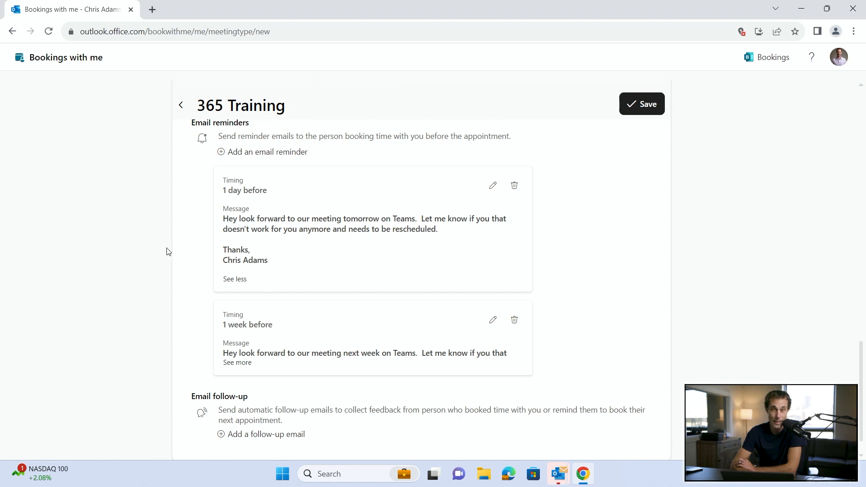
# - Add a follow-up email timed 1 hour after the appointment
pyautogui.scroll(-1, 167, 251)
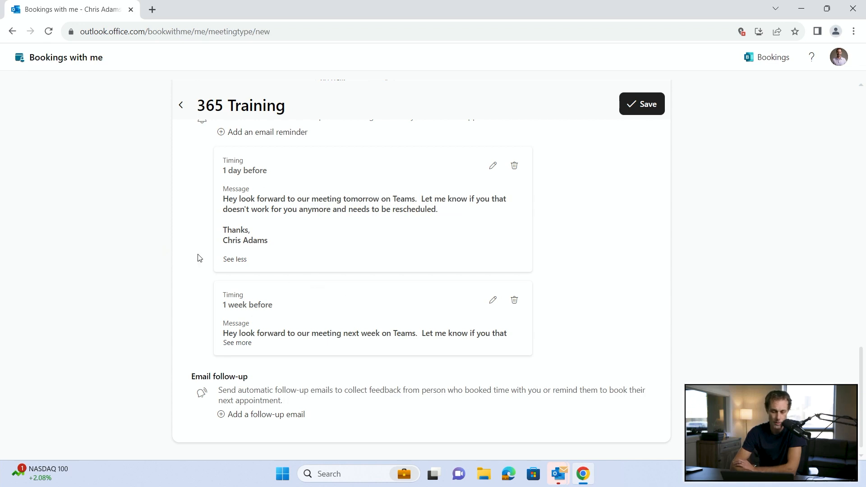
pyautogui.click(264, 414)
pyautogui.scroll(-4, 265, 414)
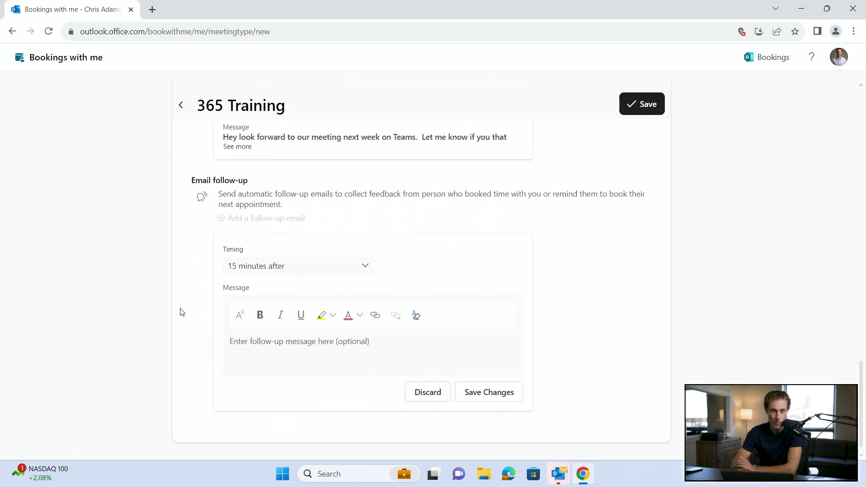
pyautogui.click(275, 270)
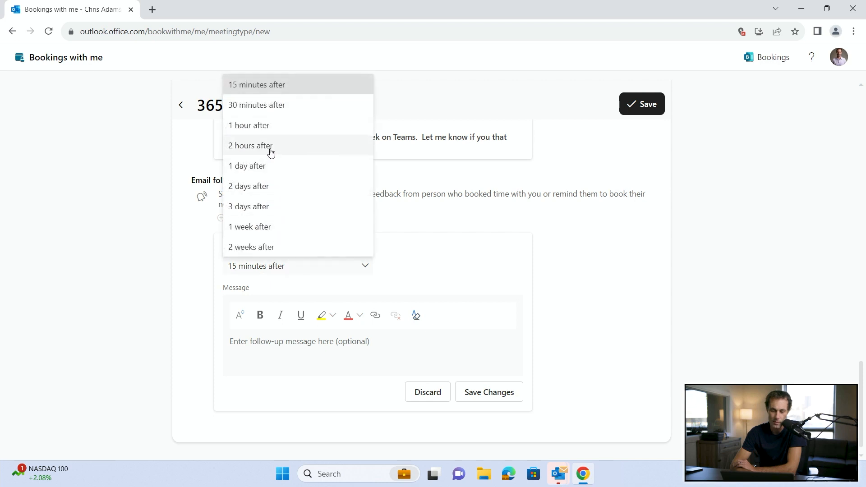
pyautogui.click(267, 165)
pyautogui.click(294, 346)
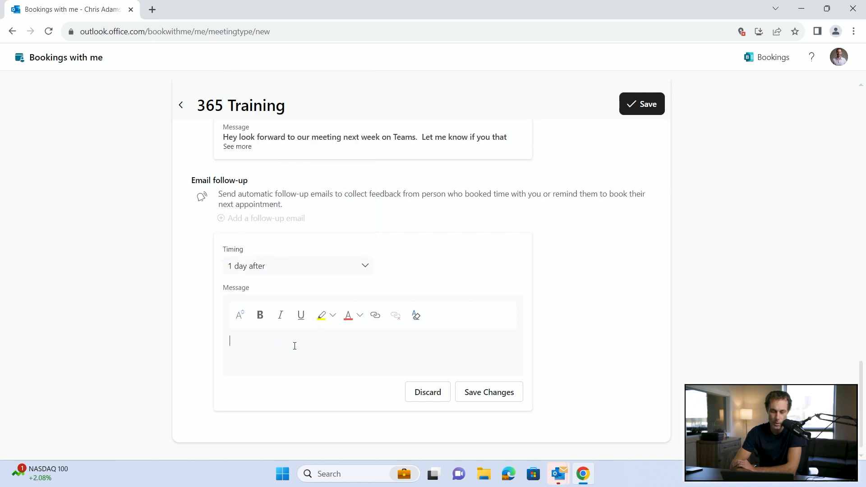
pyautogui.click(303, 266)
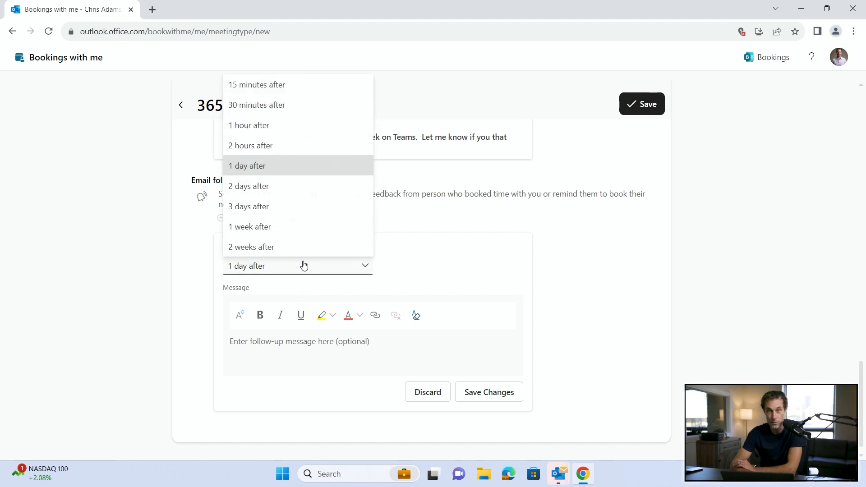
pyautogui.click(276, 126)
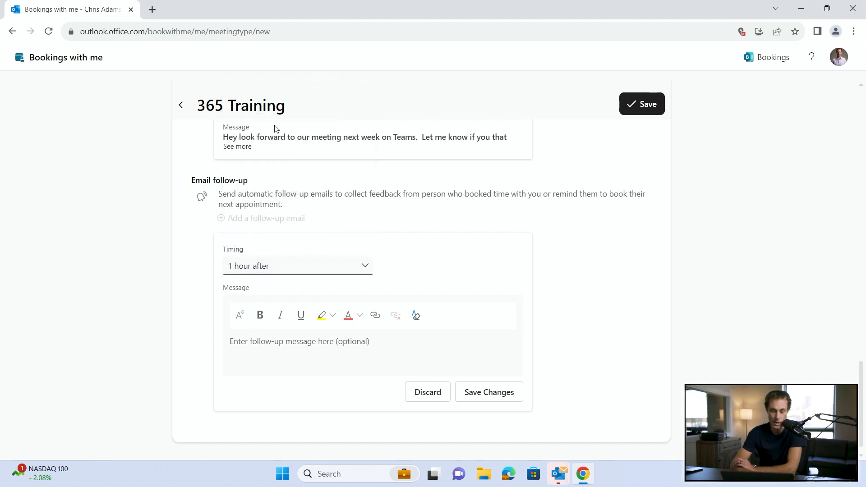
# - Enter and save the follow-up message "Thanks for meeting." and save the 365 Training meeting type
pyautogui.click(297, 343)
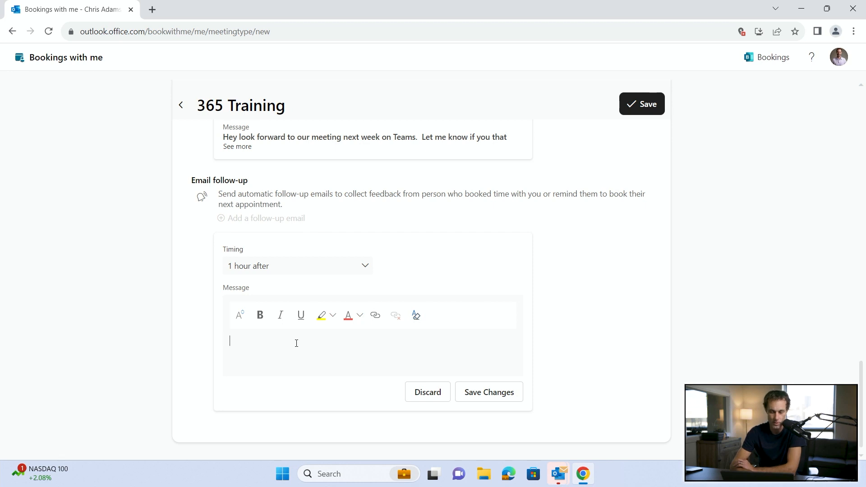
pyautogui.write('Thanks for meeting.')
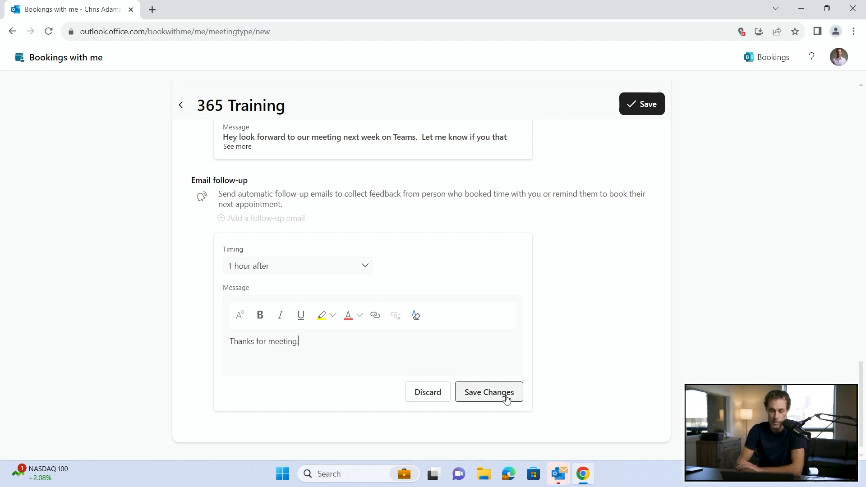
pyautogui.click(505, 394)
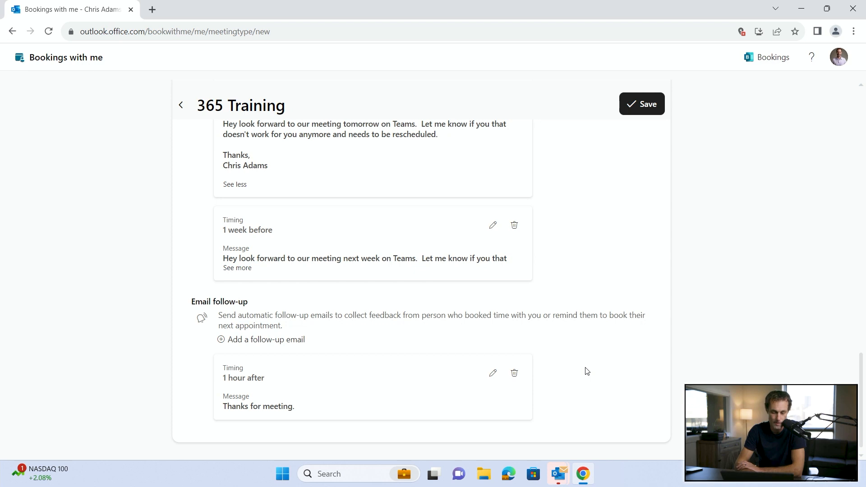
pyautogui.click(662, 105)
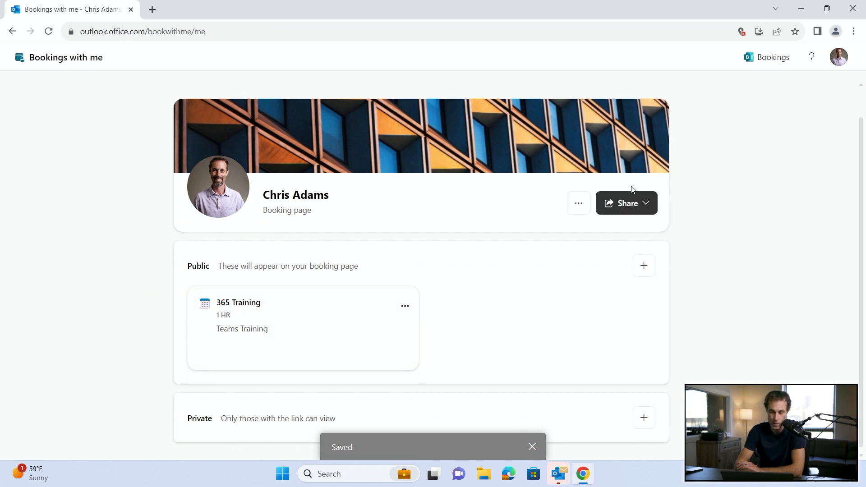
# - Copy the booking page's share link and open it in a new browser tab
pyautogui.click(627, 204)
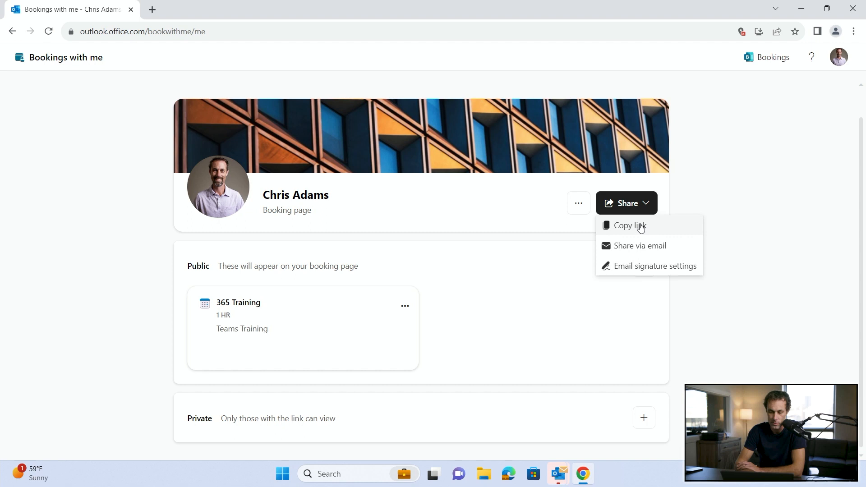
pyautogui.click(635, 225)
pyautogui.hotkey('ctrl', 't')
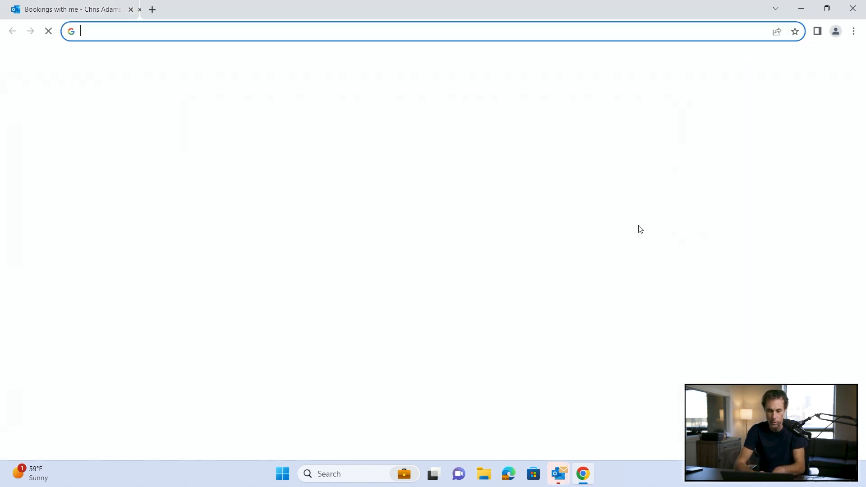
pyautogui.hotkey('ctrl', 'v')
pyautogui.press('Return')
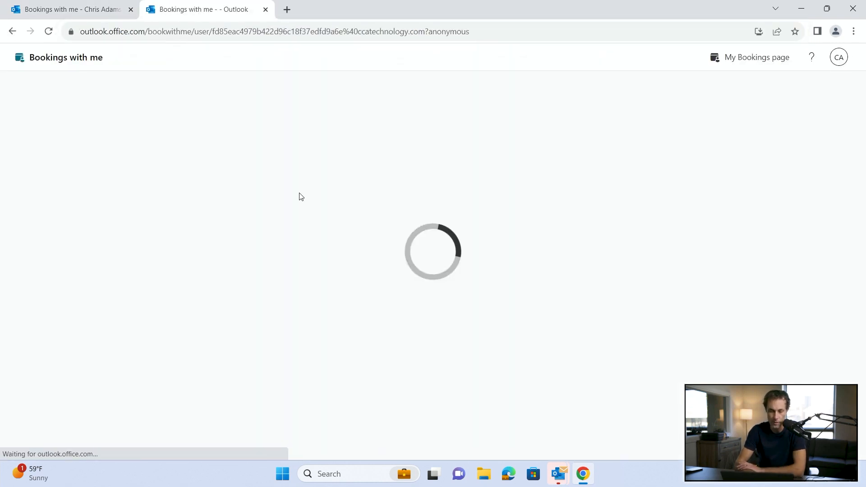
# - Examine the shared booking page and the dates offered for 365 Training from November 2023 through January 2024
pyautogui.scroll(-5, 301, 195)
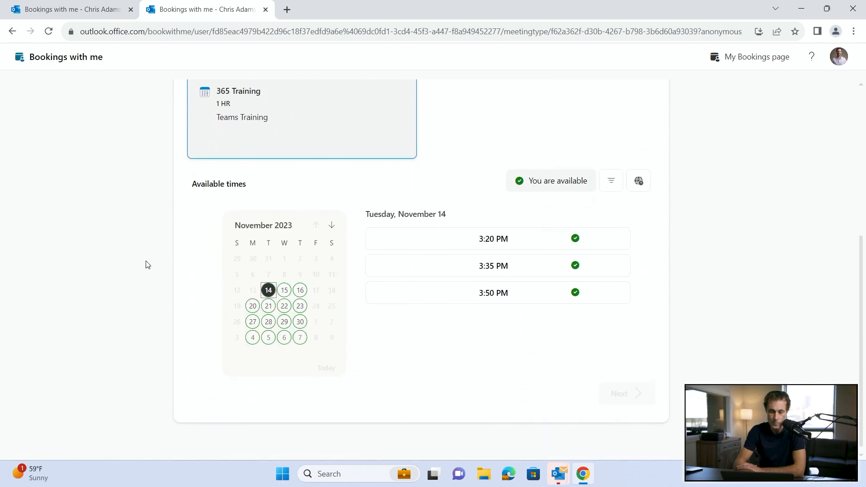
pyautogui.scroll(3, 146, 265)
pyautogui.scroll(-1, 146, 265)
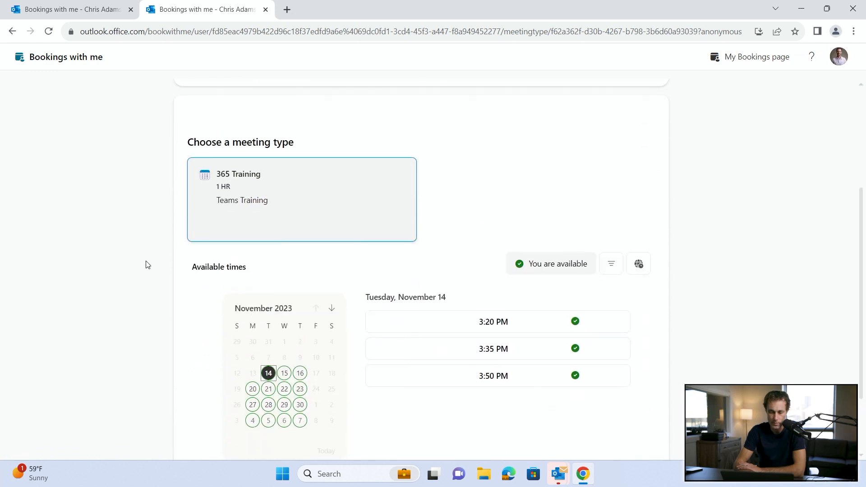
pyautogui.scroll(4, 146, 265)
pyautogui.scroll(-3, 146, 265)
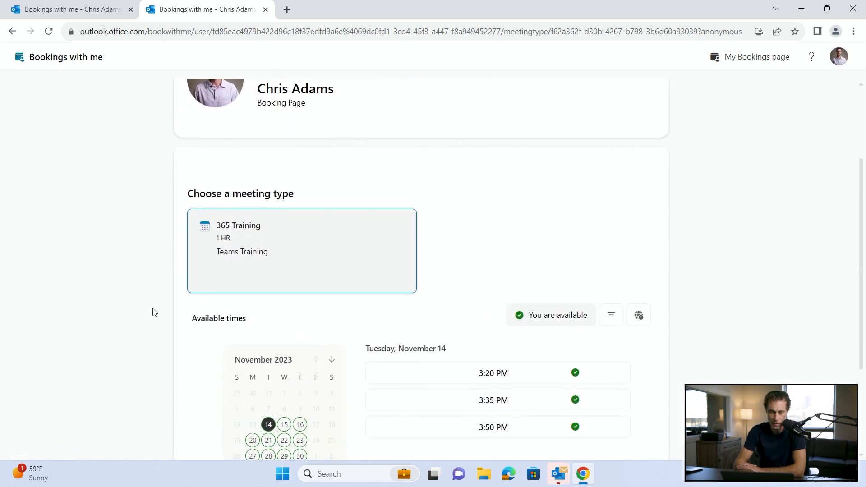
pyautogui.scroll(-2, 152, 313)
pyautogui.click(332, 279)
pyautogui.click(333, 279)
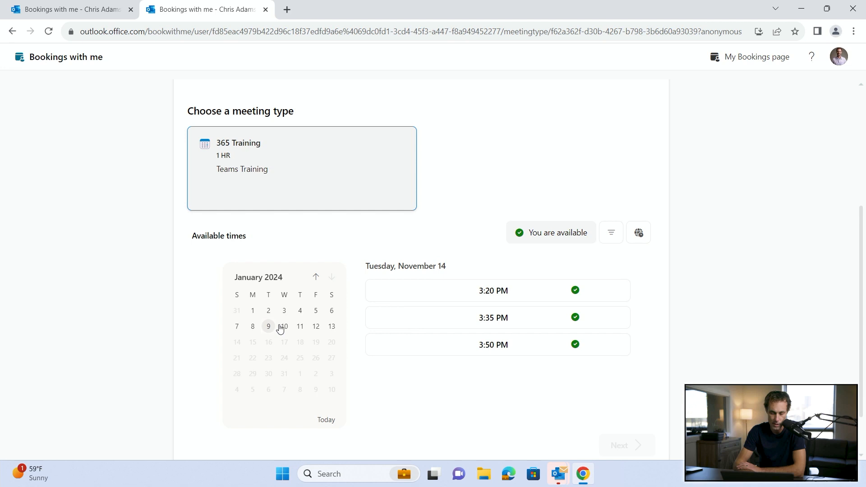
pyautogui.click(316, 278)
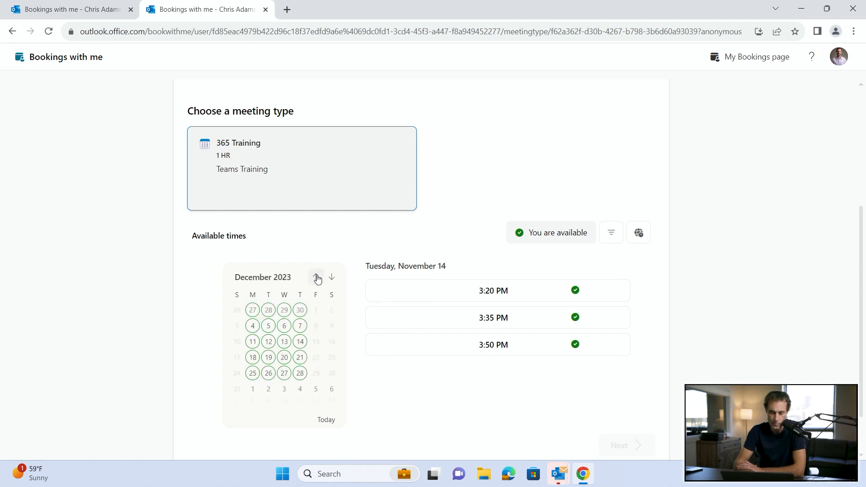
# - Book 365 Training for December 28, 2023 at 11:50 AM with a note beginning "Want to talk about"
pyautogui.click(300, 374)
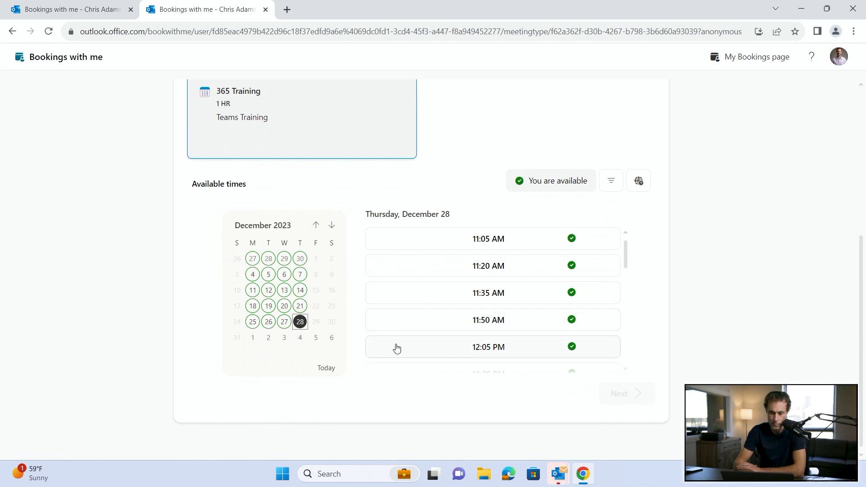
pyautogui.click(488, 319)
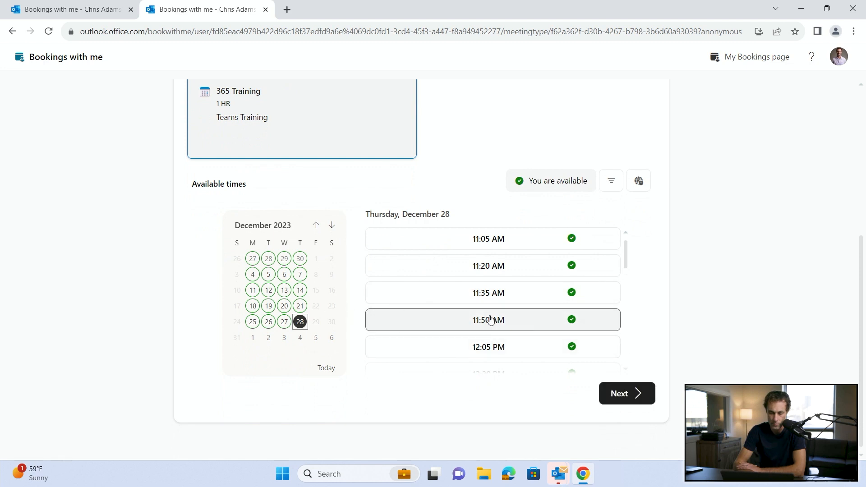
pyautogui.click(636, 393)
pyautogui.click(421, 313)
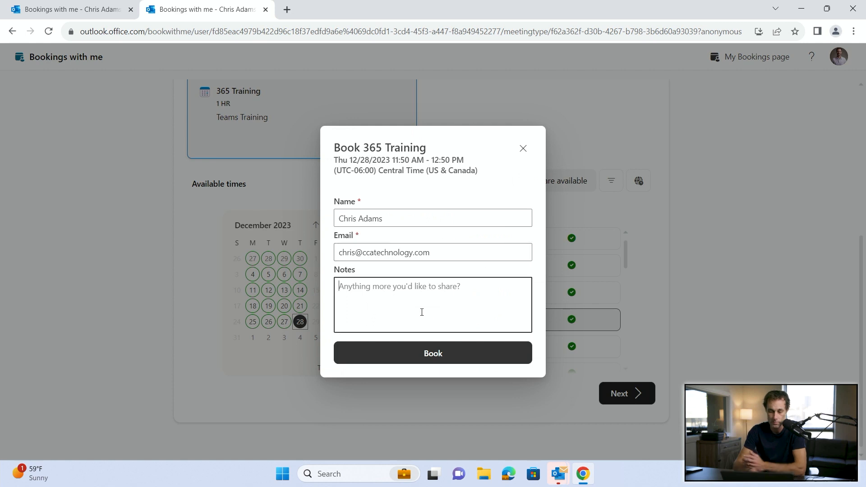
pyautogui.write('Want to talk about')
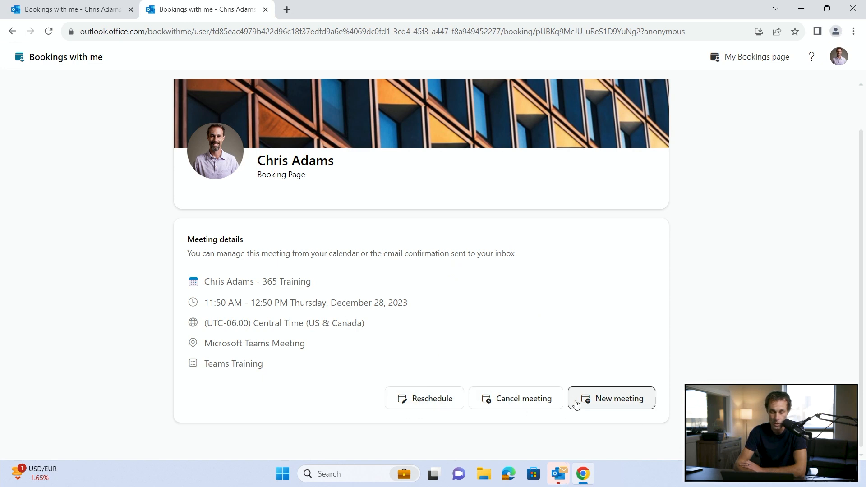
# - Start a new meeting from the booking confirmation and look over the booking page that opens
pyautogui.click(608, 406)
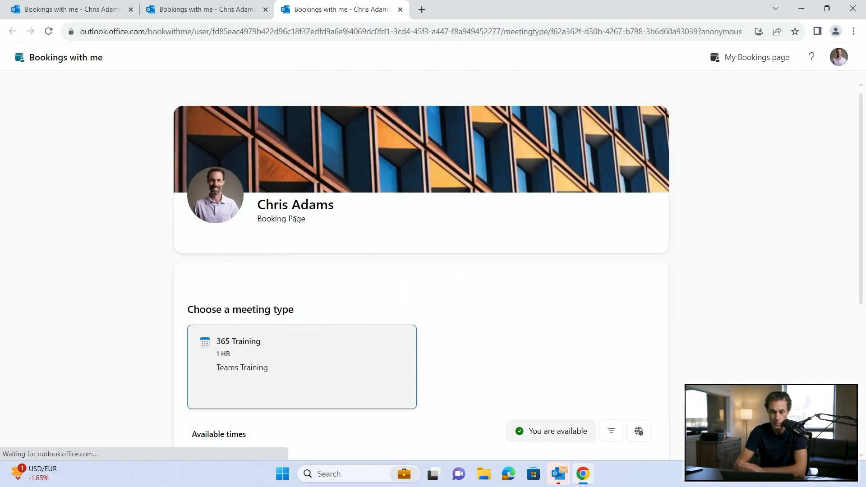
pyautogui.scroll(-2, 125, 196)
pyautogui.scroll(5, 125, 195)
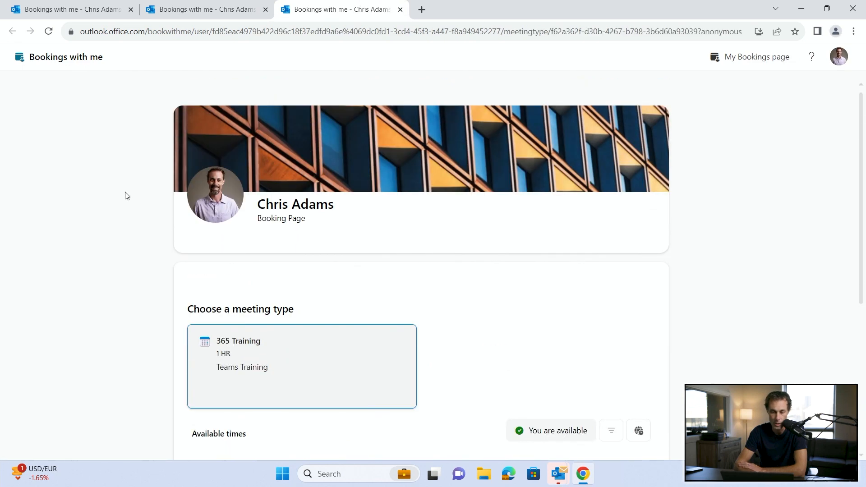
# - Return to the booking page's management view, then create and save a public meeting type titled "Test Meeting"
pyautogui.click(102, 5)
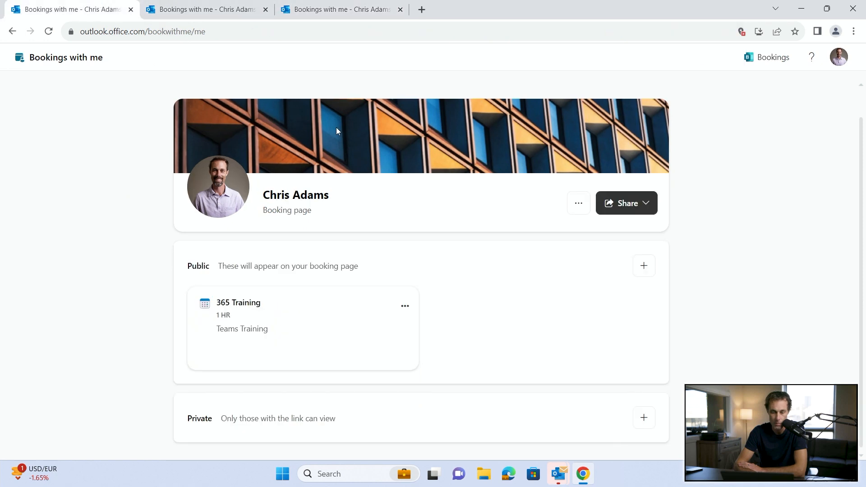
pyautogui.click(644, 266)
pyautogui.click(339, 184)
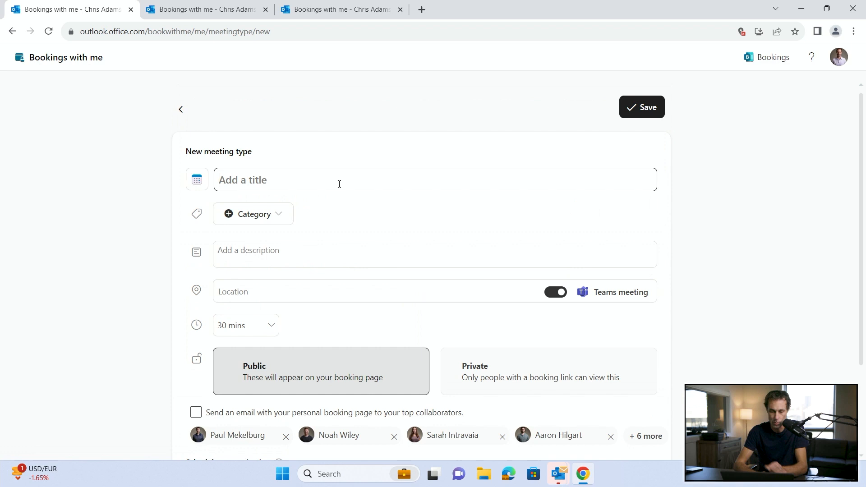
pyautogui.write('Test NMee')
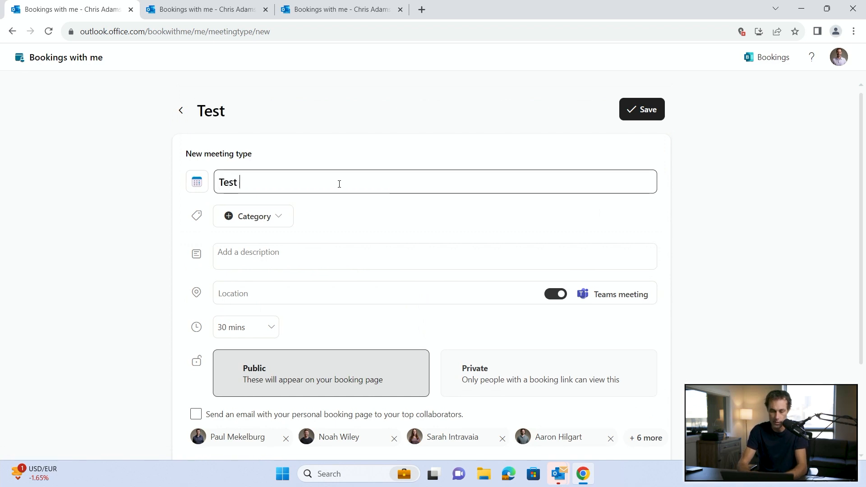
pyautogui.press('BackSpace')
pyautogui.press('BackSpace')
pyautogui.press('BackSpace')
pyautogui.press('BackSpace')
pyautogui.write('Meeting')
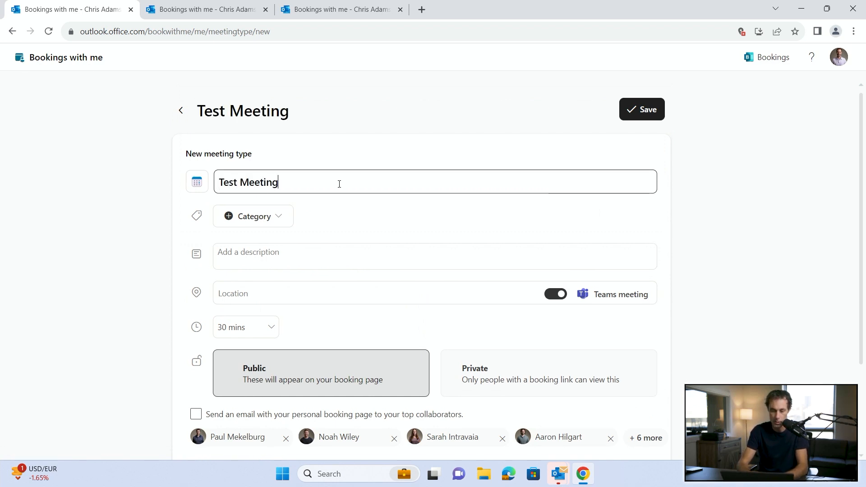
pyautogui.scroll(-3, 316, 311)
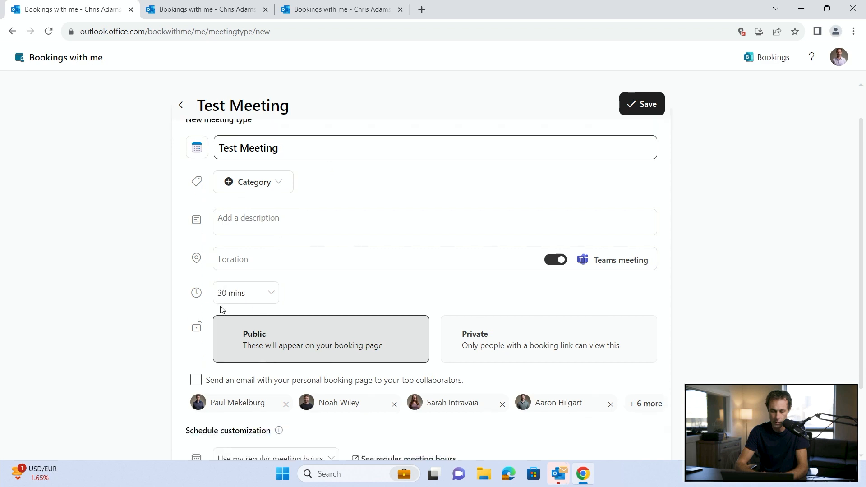
pyautogui.click(220, 308)
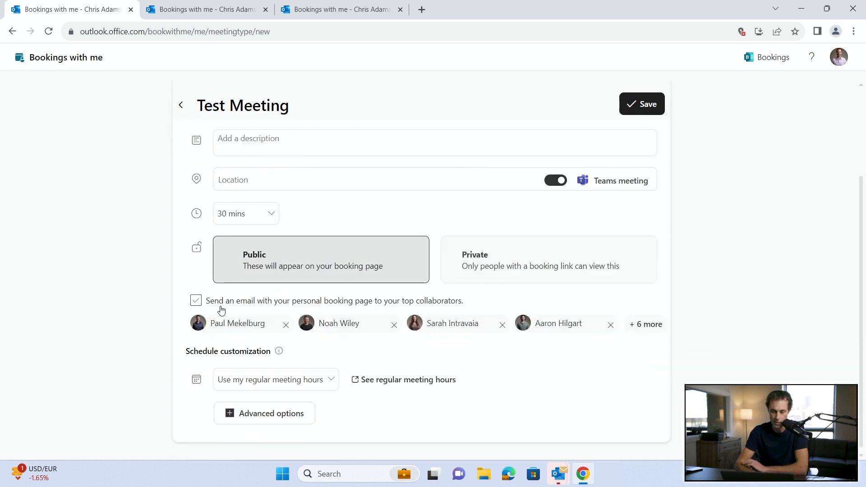
pyautogui.click(640, 116)
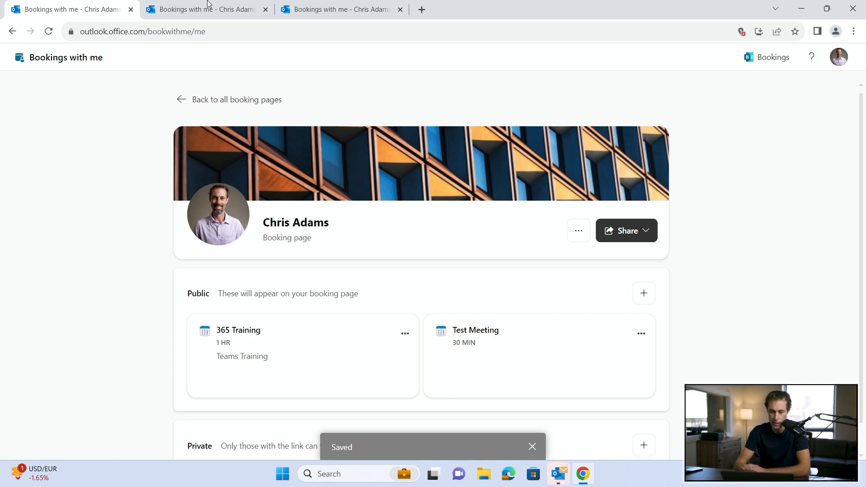
# - Open the bookings management page from the 365 Training meeting confirmation and look over its meeting types
pyautogui.click(189, 3)
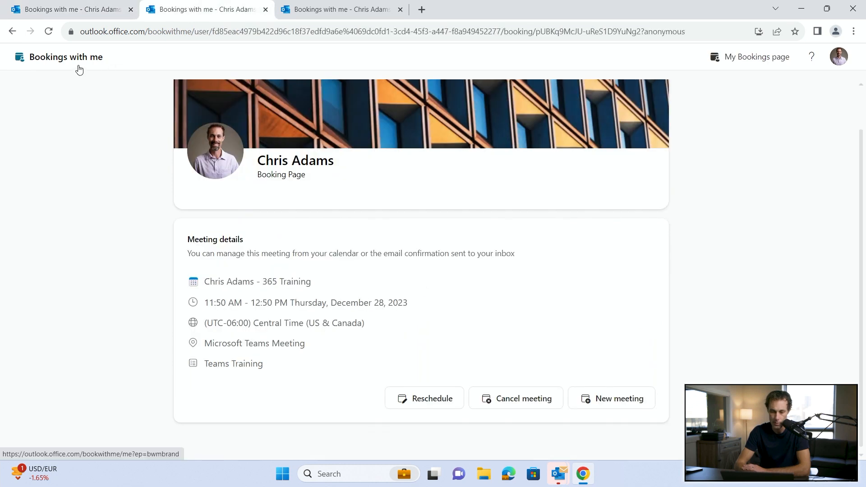
pyautogui.click(735, 58)
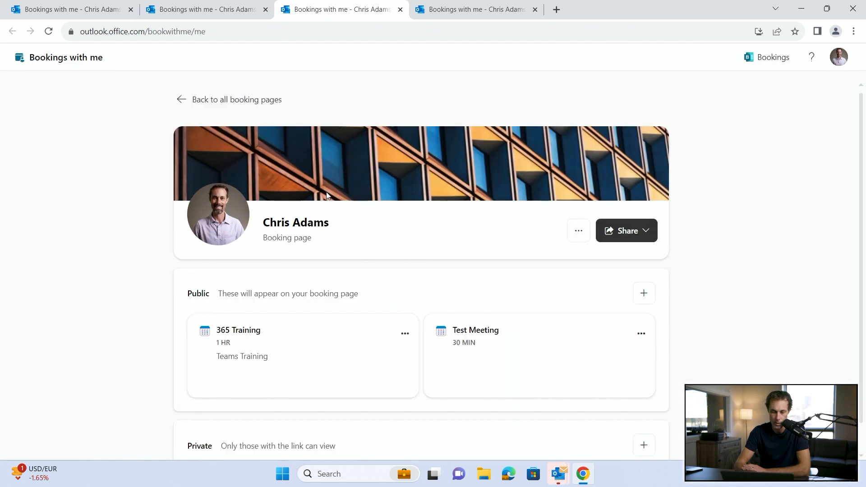
pyautogui.scroll(-1, 215, 340)
pyautogui.scroll(1, 215, 341)
pyautogui.scroll(-1, 215, 341)
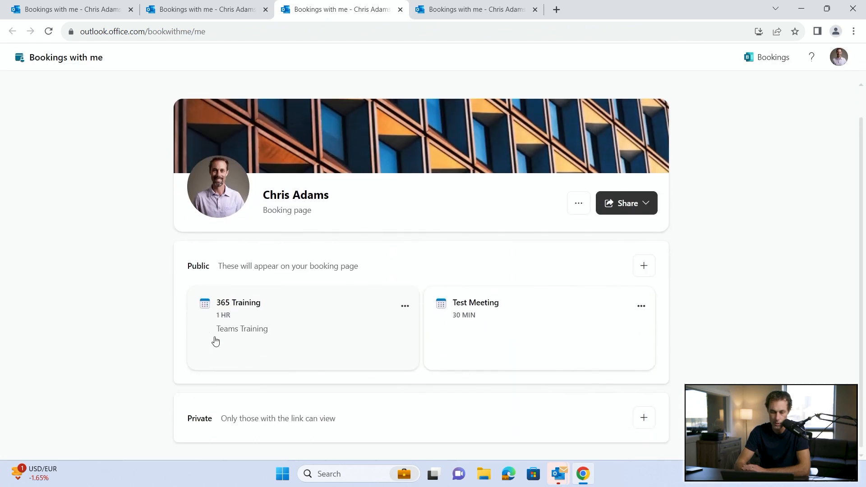
# - Copy the link of the public Test Meeting type and open it in a new tab to view its page
pyautogui.click(405, 306)
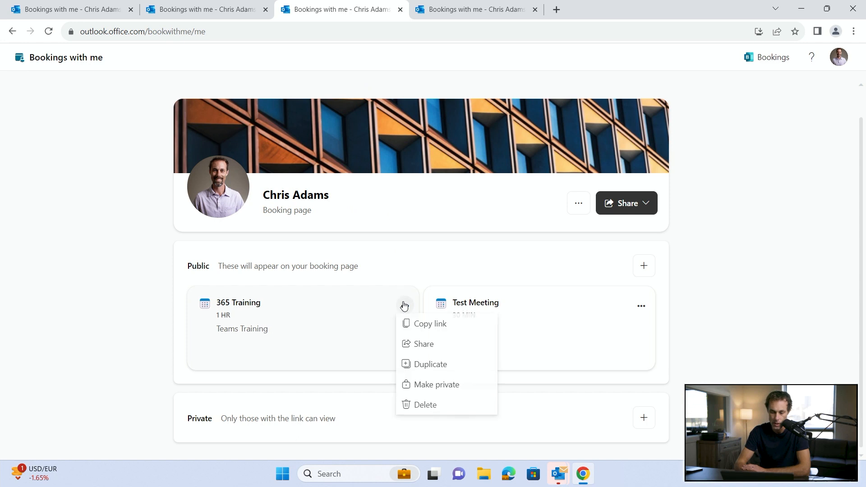
pyautogui.click(643, 308)
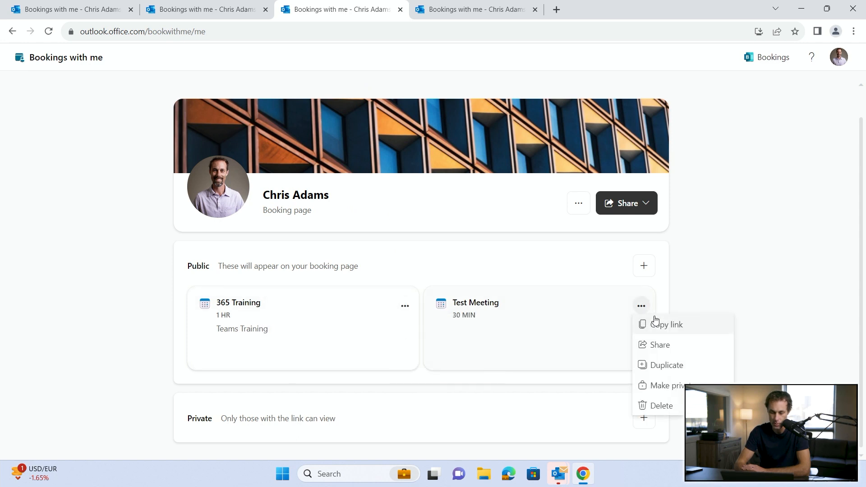
pyautogui.click(656, 324)
pyautogui.hotkey('ctrl', 't')
pyautogui.hotkey('ctrl', 'v')
pyautogui.press('Return')
pyautogui.scroll(-5, 364, 238)
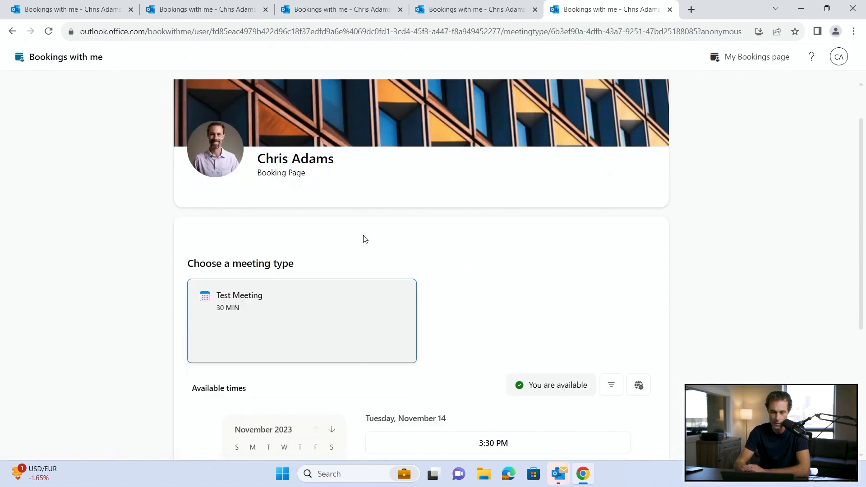
pyautogui.scroll(5, 224, 254)
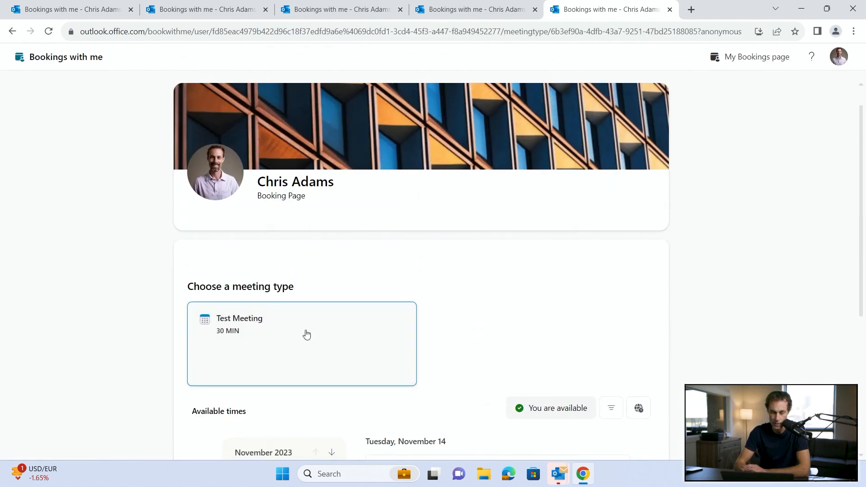
# - Close the extra booking tabs and make the Test Meeting type private on the management page
pyautogui.click(458, 4)
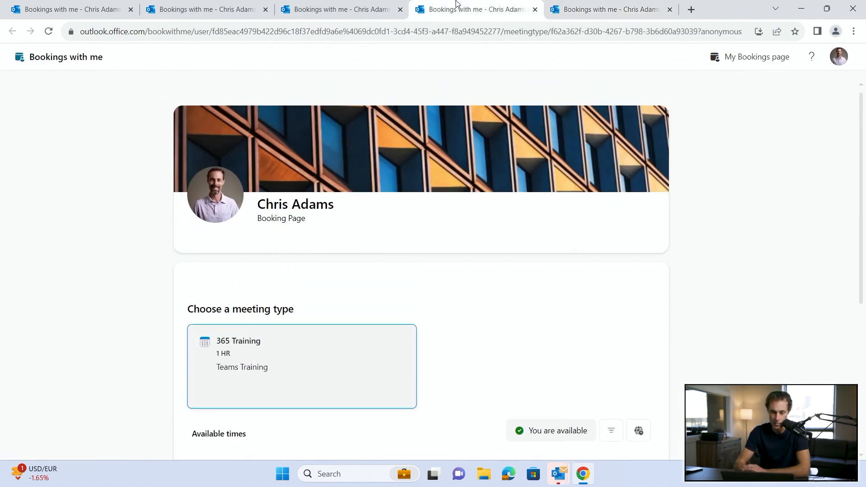
pyautogui.click(535, 10)
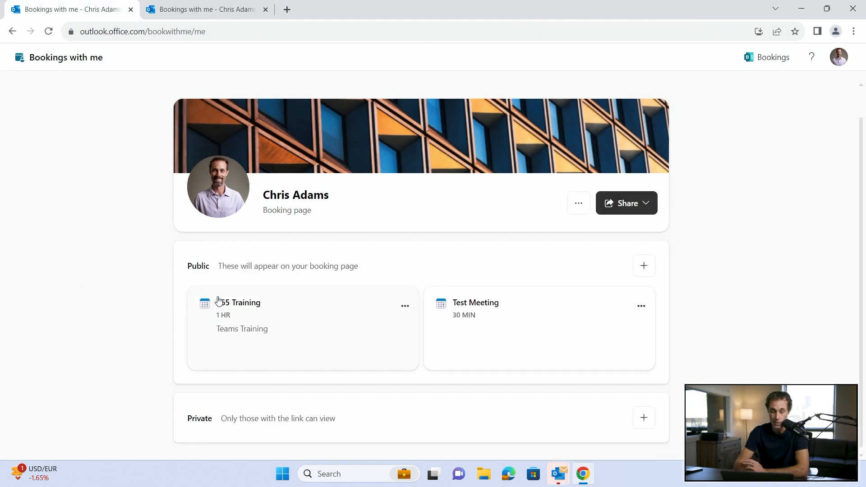
pyautogui.click(643, 306)
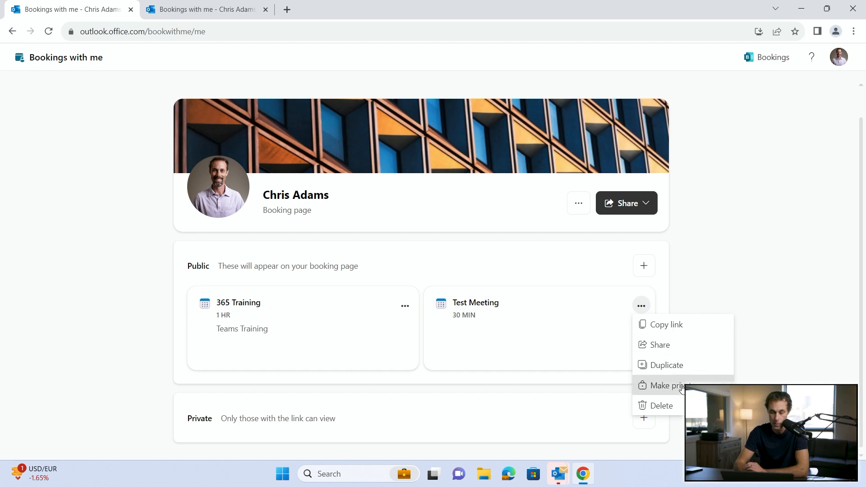
pyautogui.click(638, 385)
pyautogui.scroll(-2, 387, 370)
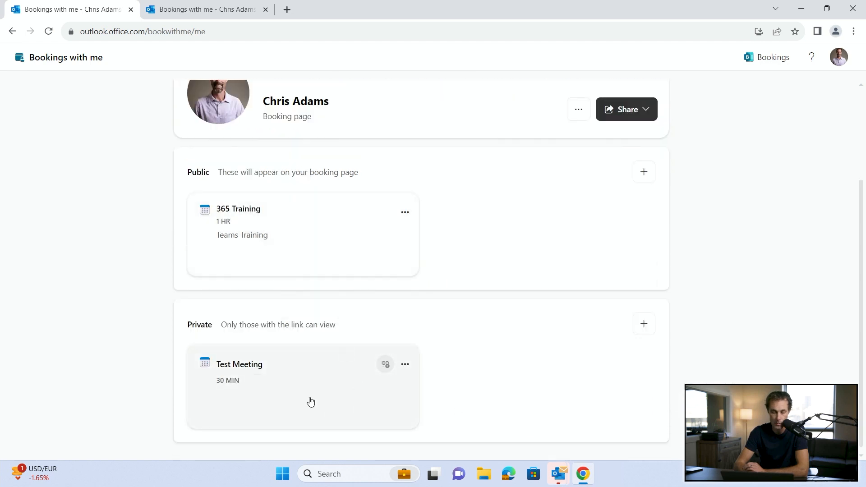
# - Copy the booking page's share link and open it in a new tab to check which meeting types it offers
pyautogui.scroll(3, 386, 341)
pyautogui.click(623, 231)
pyautogui.click(629, 258)
pyautogui.hotkey('ctrl', 't')
pyautogui.hotkey('ctrl', 'v')
pyautogui.press('Return')
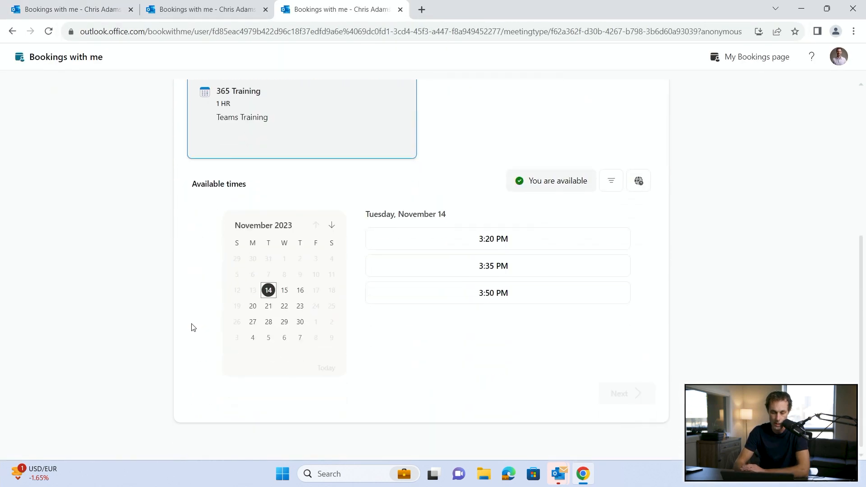
# - Check the earlier Test Meeting link's page, close it, and review the public and private meeting types on the management page
pyautogui.click(190, 8)
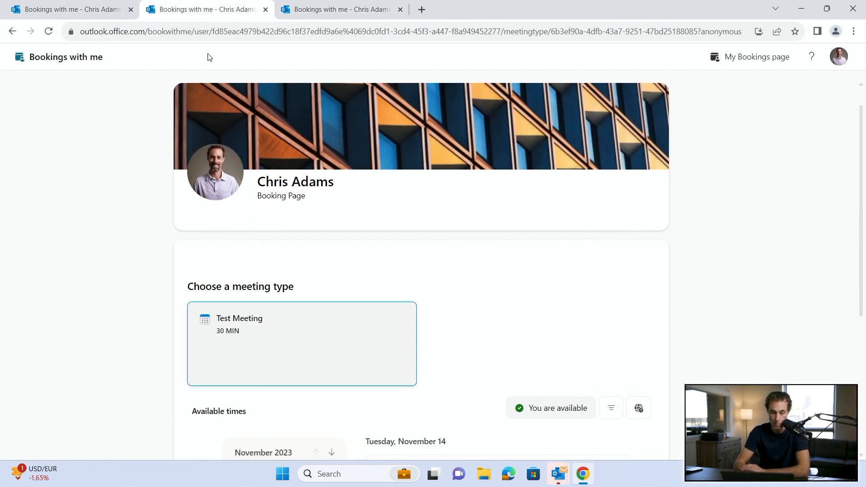
pyautogui.scroll(4, 252, 268)
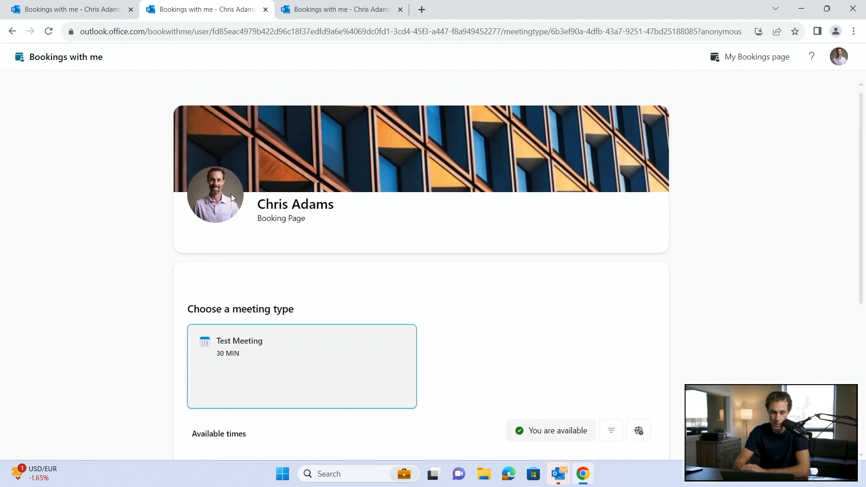
pyautogui.click(264, 11)
pyautogui.click(90, 7)
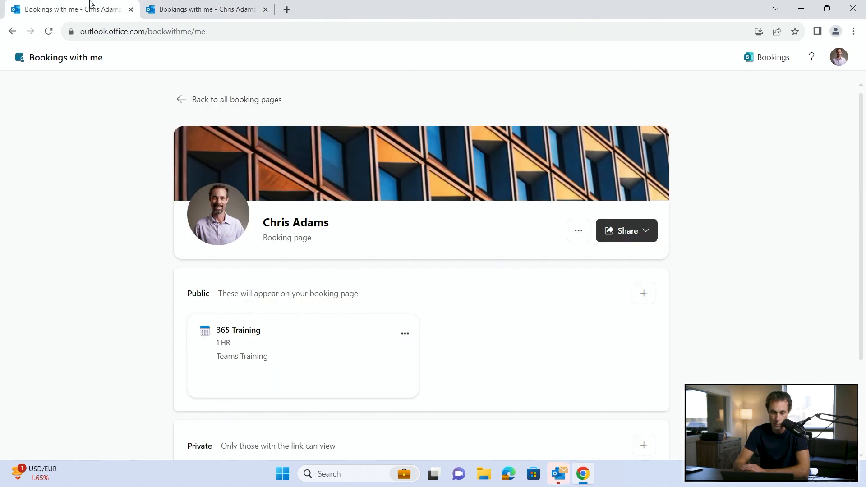
pyautogui.scroll(-2, 235, 329)
pyautogui.scroll(2, 237, 327)
pyautogui.scroll(-3, 234, 329)
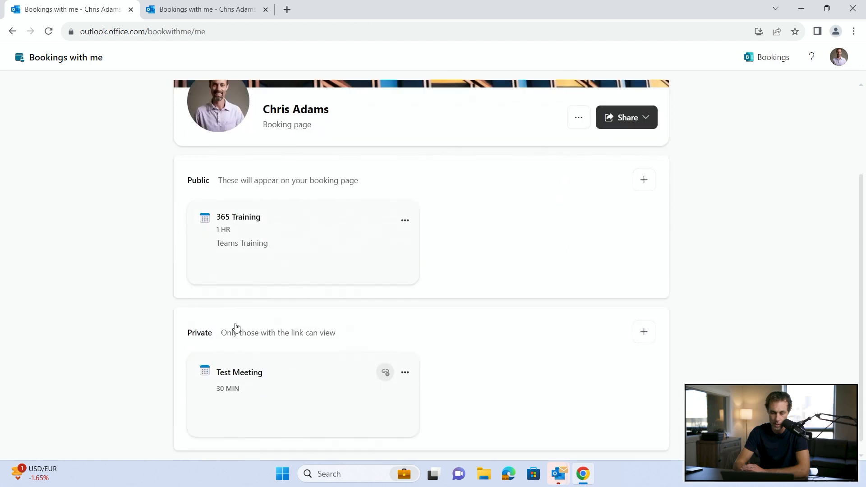
# - Copy the regular link of the private Test Meeting and load it in the second browser tab
pyautogui.click(406, 365)
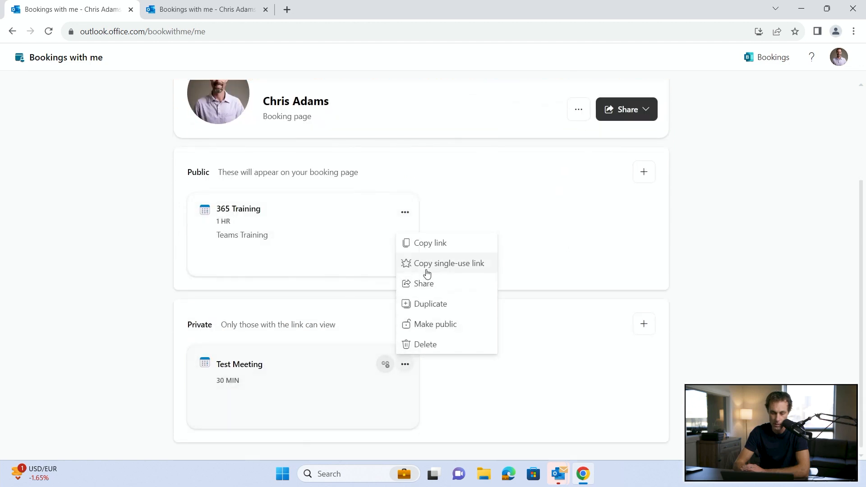
pyautogui.click(425, 243)
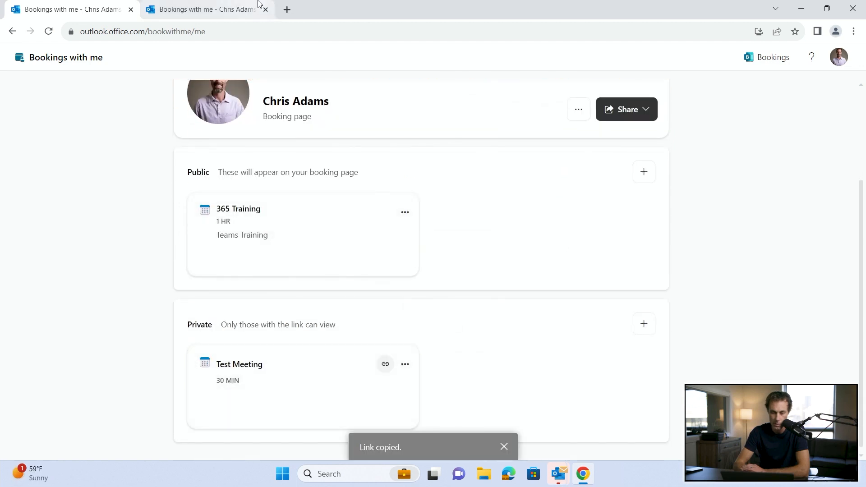
pyautogui.click(259, 3)
pyautogui.click(228, 28)
pyautogui.hotkey('ctrl', 'v')
pyautogui.press('Return')
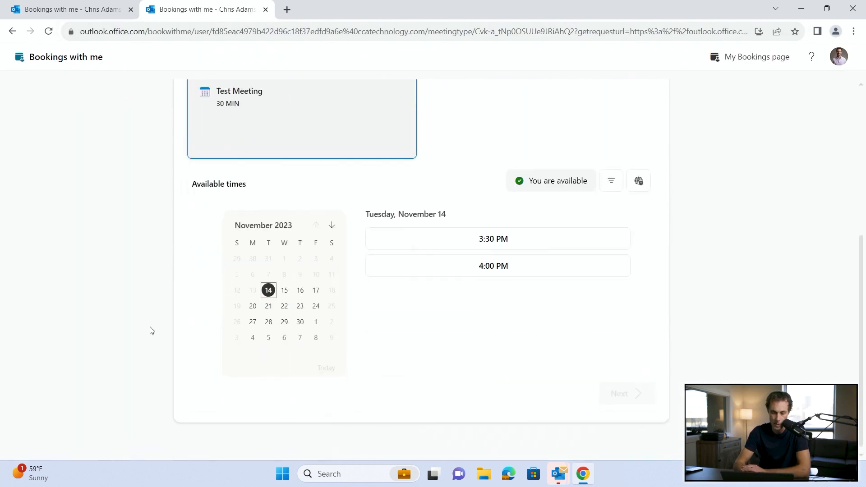
# - Copy a single-use link for the private Test Meeting and load it in the second browser tab
pyautogui.click(86, 5)
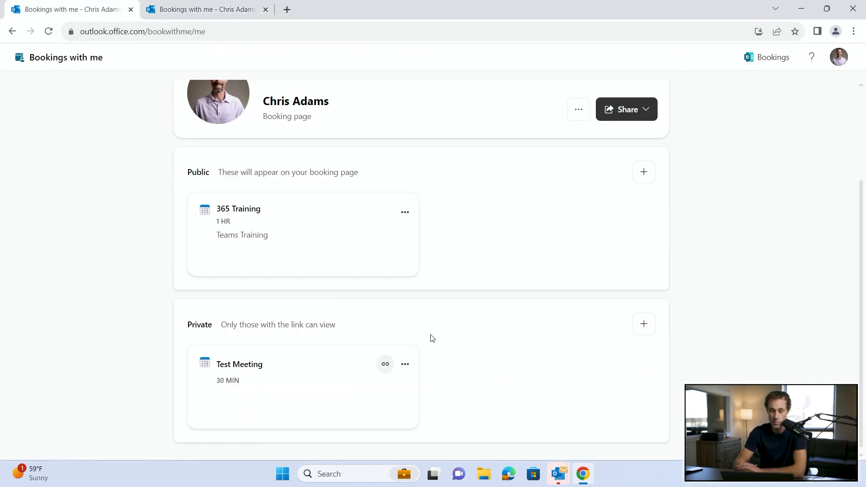
pyautogui.click(406, 364)
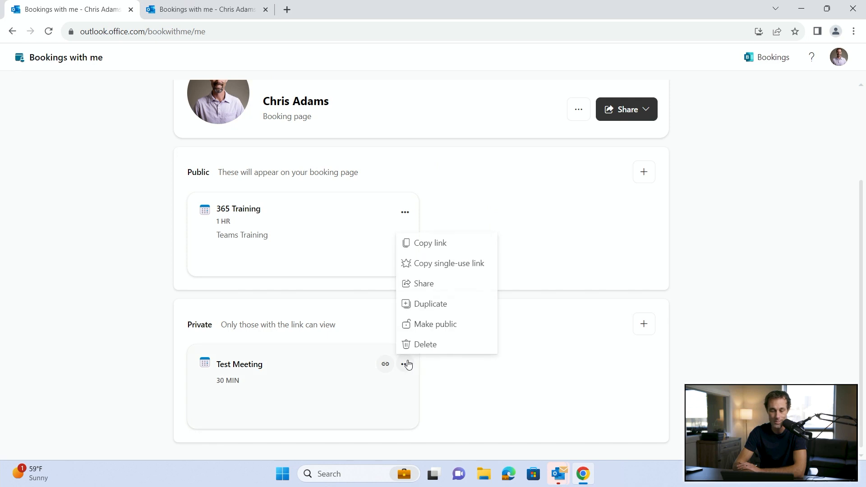
pyautogui.click(448, 264)
pyautogui.click(170, 16)
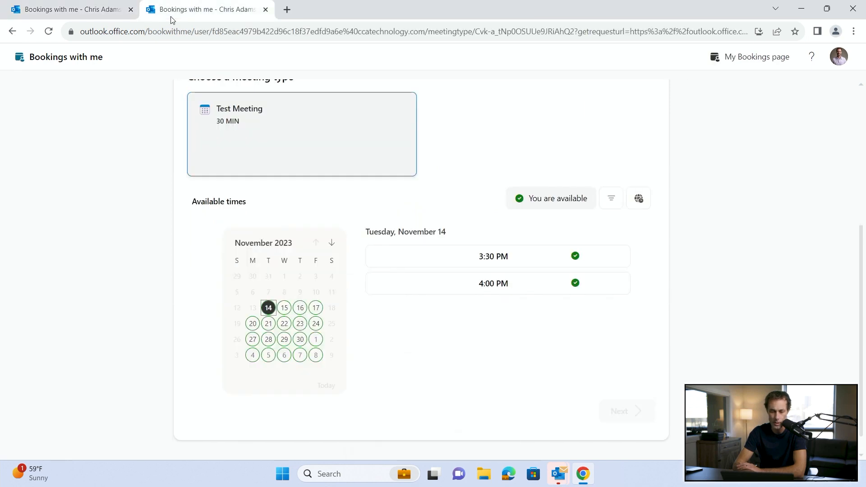
pyautogui.click(182, 28)
pyautogui.hotkey('ctrl', 'v')
pyautogui.press('Return')
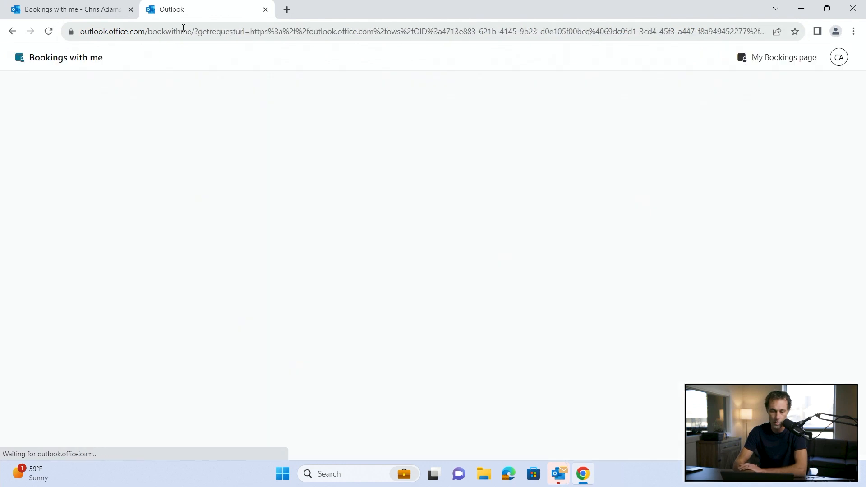
pyautogui.scroll(-2, 341, 350)
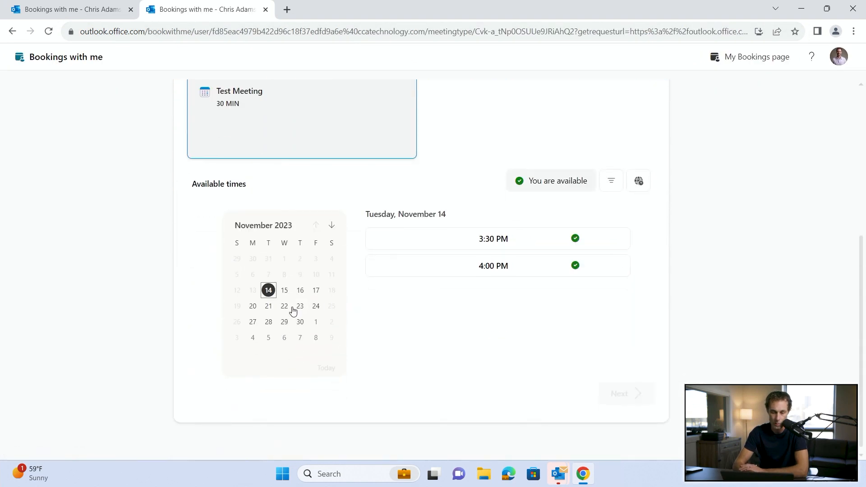
# - Book the Test Meeting for Thursday, November 16, 2023 at 8:30 AM
pyautogui.click(300, 290)
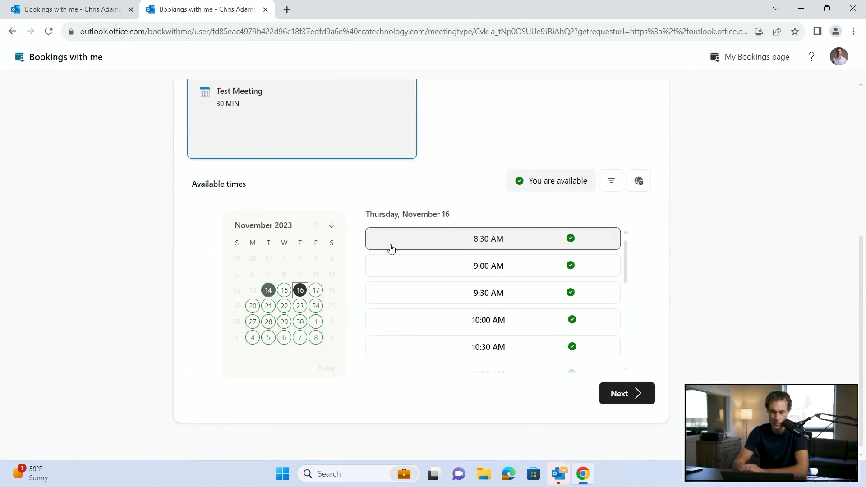
pyautogui.click(627, 394)
pyautogui.click(467, 345)
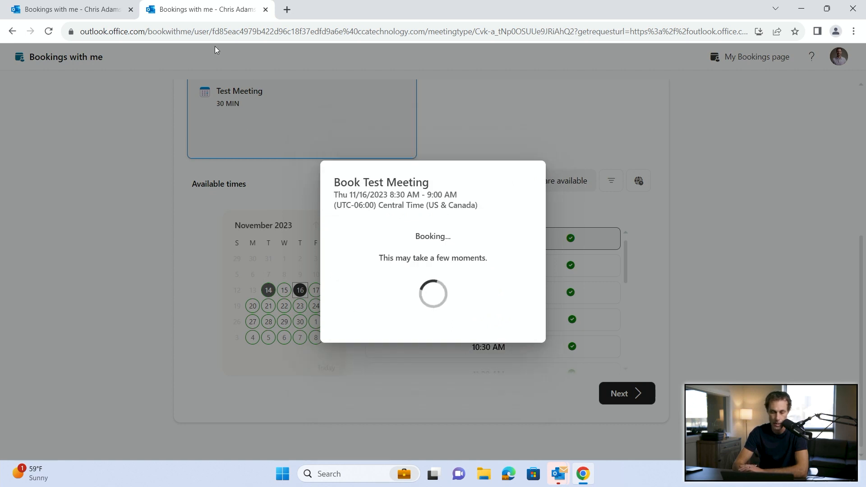
# - Load the same single-use link again after the booking to test whether it can be reused
pyautogui.click(274, 32)
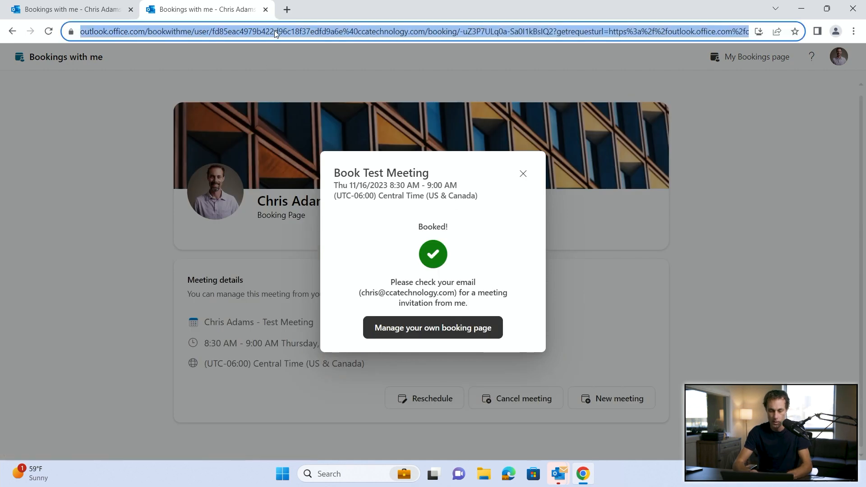
pyautogui.hotkey('ctrl', 'v')
pyautogui.press('Return')
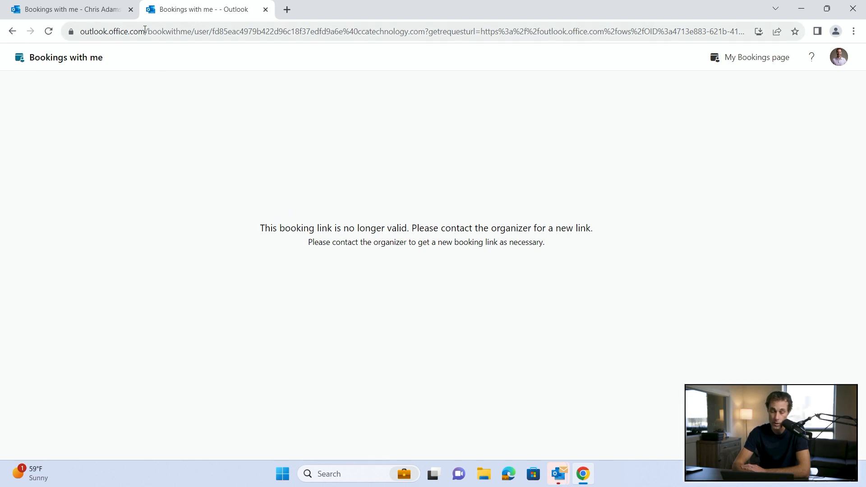
# - Close the single-use link's tab and open the options of the private Test Meeting on the management page
pyautogui.click(266, 10)
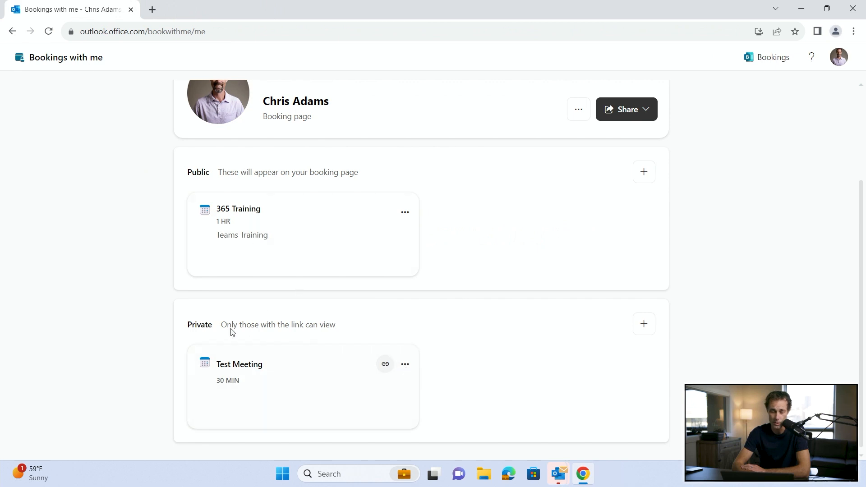
pyautogui.click(406, 365)
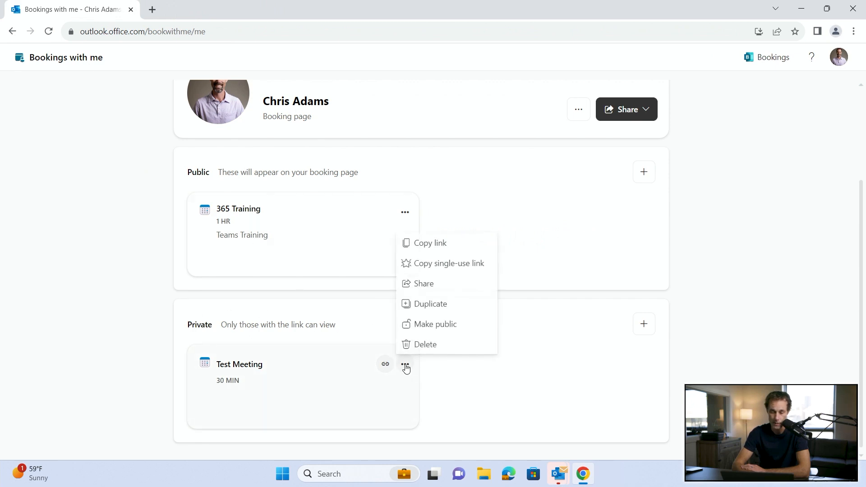